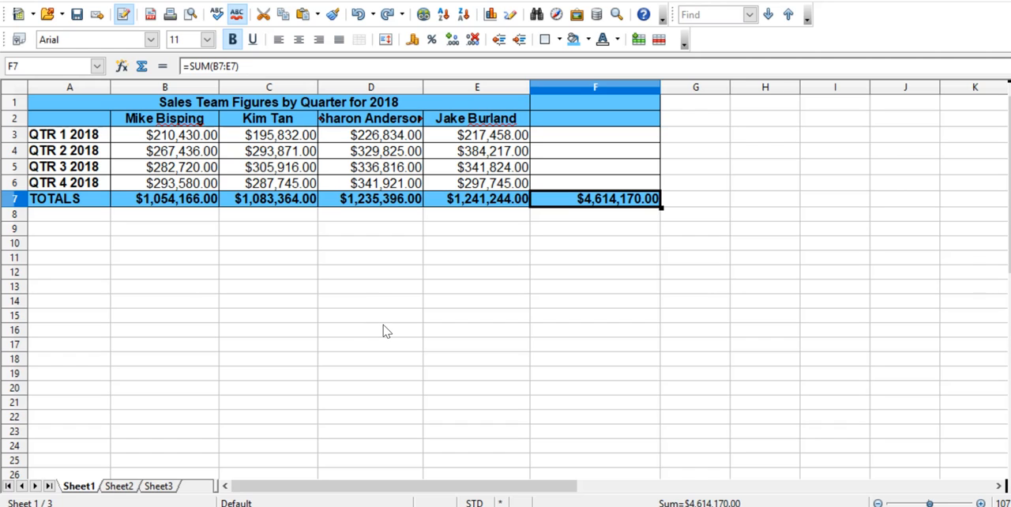
Insert a blank row directly above the TOTALS row.
{"action": "left_click", "coordinate": [12, 200]}
{"action": "right_click", "coordinate": [11, 201]}
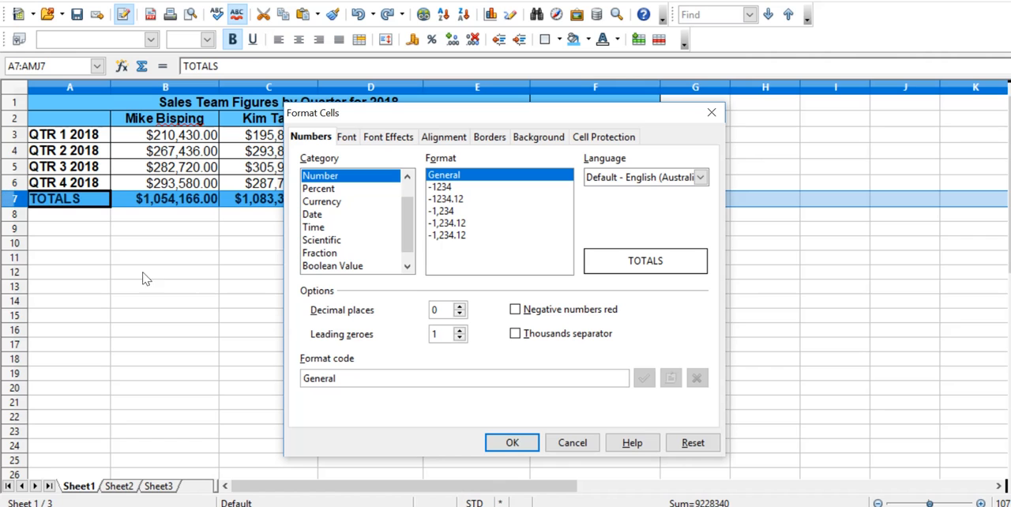
{"action": "left_click", "coordinate": [560, 442]}
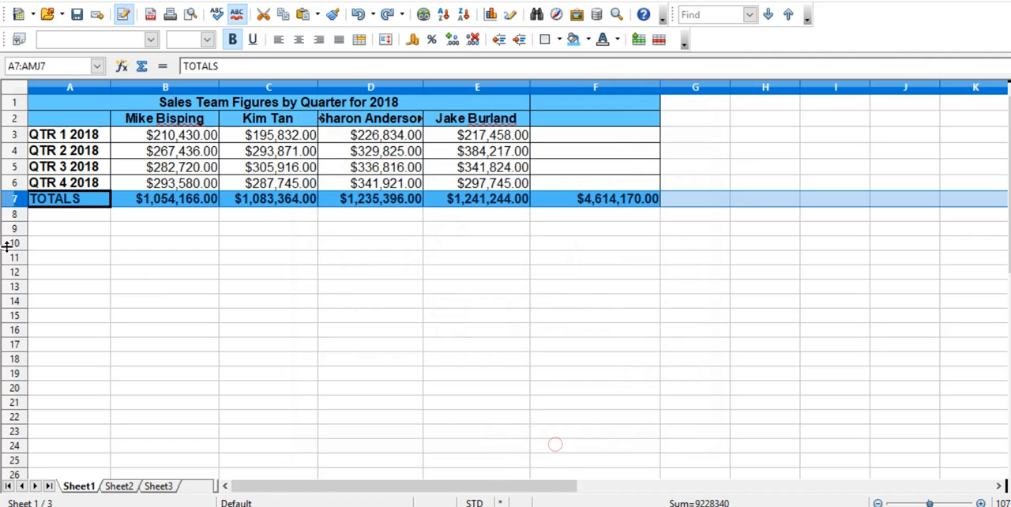
{"action": "right_click", "coordinate": [13, 202]}
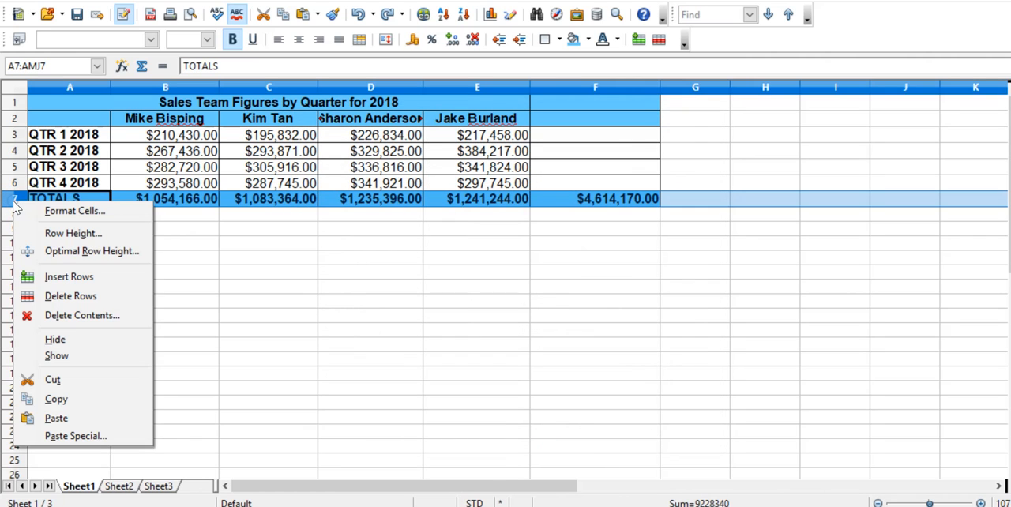
{"action": "left_click", "coordinate": [67, 278]}
Give cell A7 a validity rule that allows only a list, with its entries sorted ascending.
{"action": "left_click", "coordinate": [181, 202]}
{"action": "left_click", "coordinate": [77, 204]}
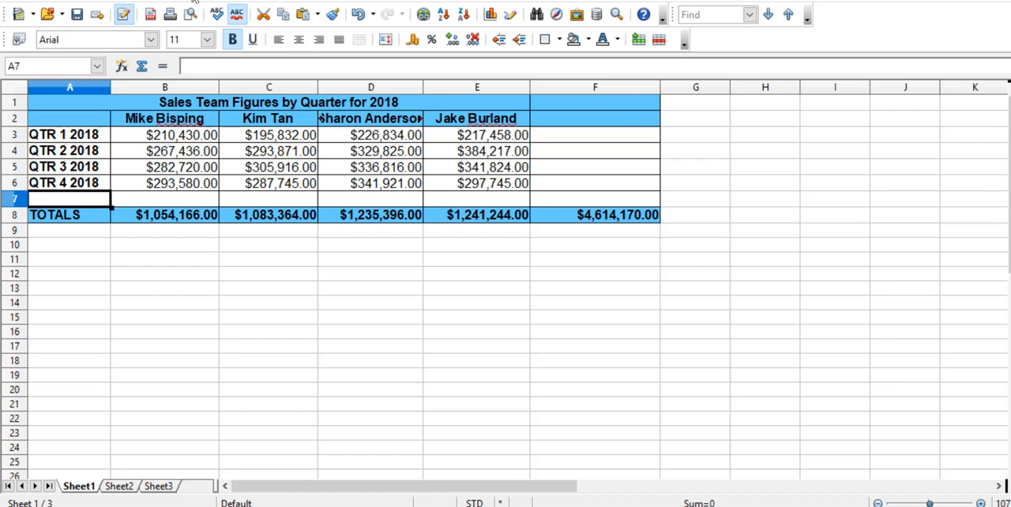
{"action": "left_click", "coordinate": [194, 1]}
{"action": "left_click", "coordinate": [227, 99]}
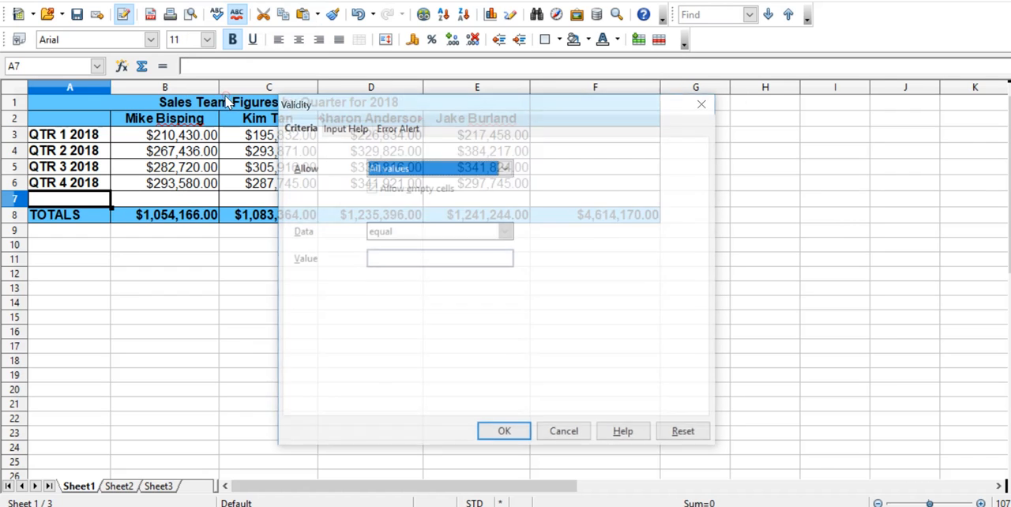
{"action": "left_click", "coordinate": [410, 174]}
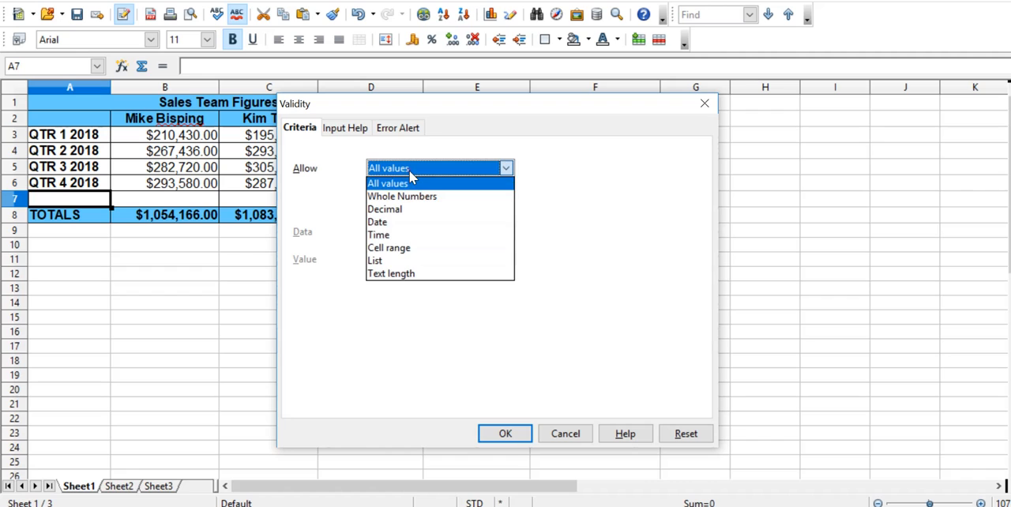
{"action": "left_click", "coordinate": [411, 262]}
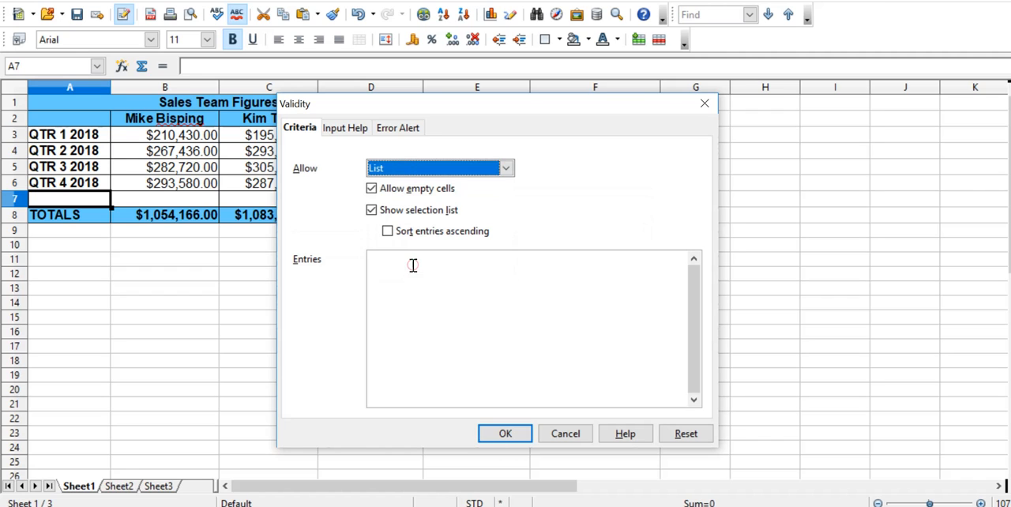
{"action": "left_click", "coordinate": [387, 230]}
{"action": "left_click", "coordinate": [406, 264]}
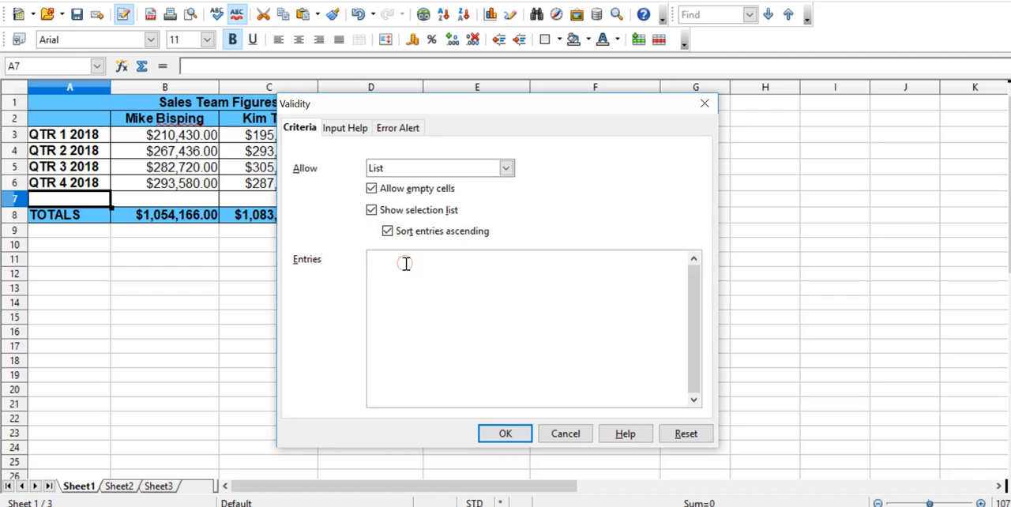
Add the list entries Taxation, Sales Bonus and Total Costs, and apply the validity rule.
{"action": "type", "text": "Taxation Sales"}
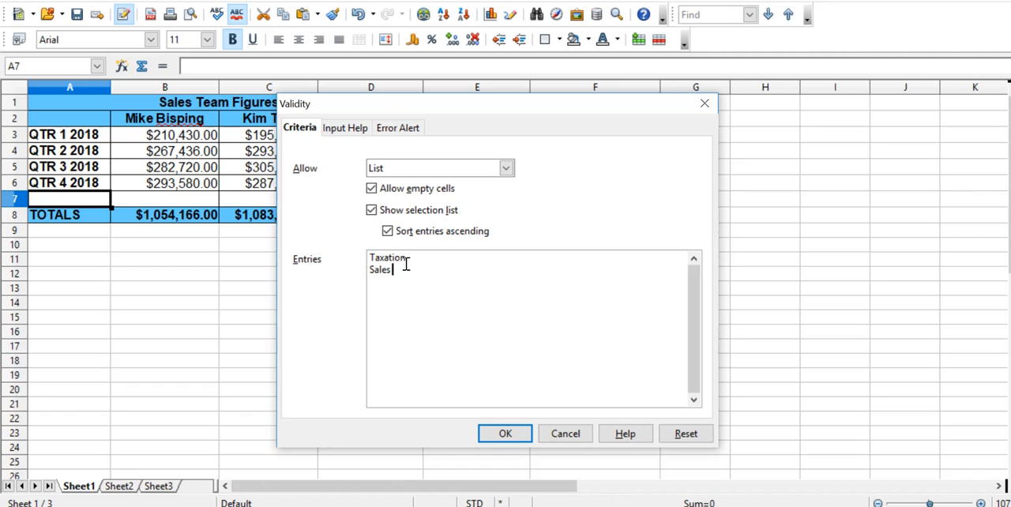
{"action": "type", "text": " Bonus"}
{"action": "key", "text": "Return"}
{"action": "type", "text": "Total Costs"}
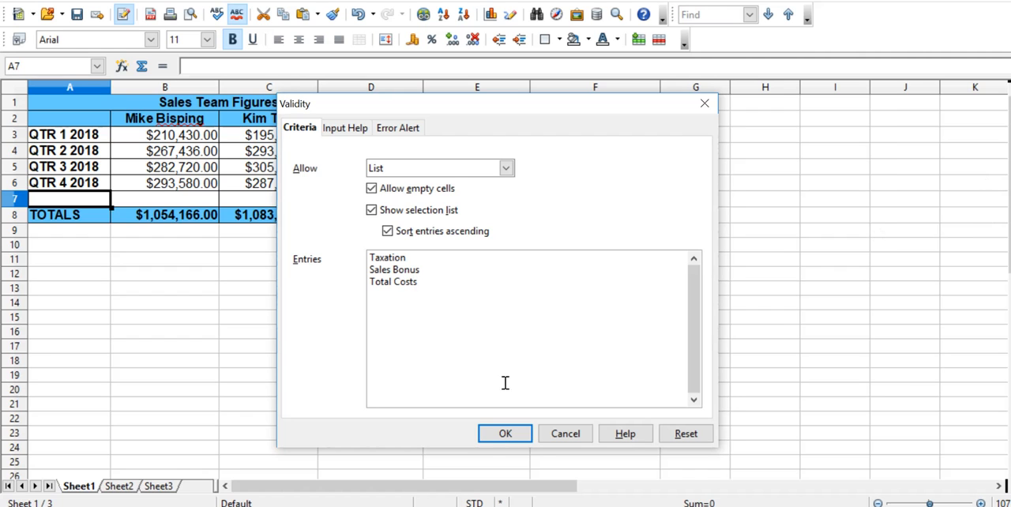
{"action": "left_click", "coordinate": [510, 434]}
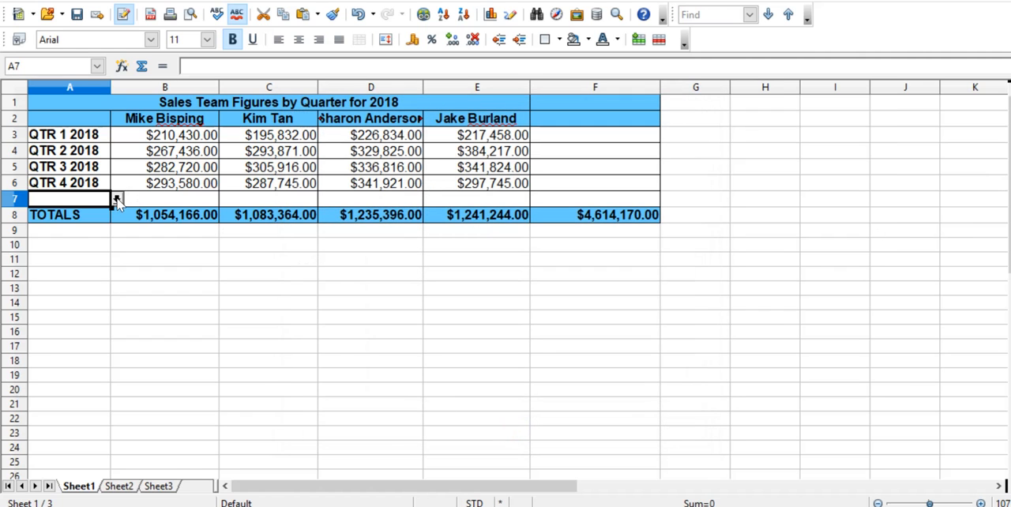
Choose Total Costs from the list in A7 and enter -156,092 in B7.
{"action": "left_click", "coordinate": [117, 199]}
{"action": "left_click", "coordinate": [88, 241]}
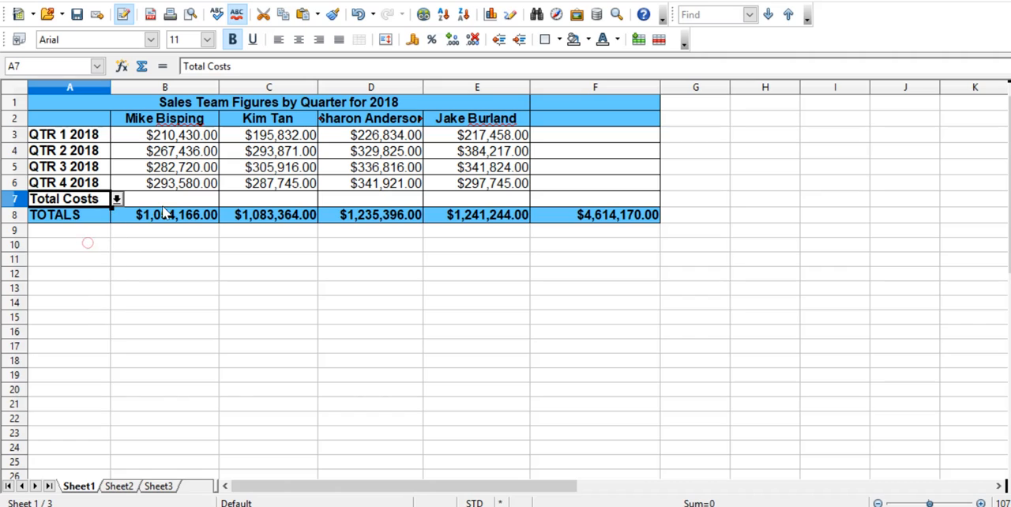
{"action": "left_click", "coordinate": [171, 199]}
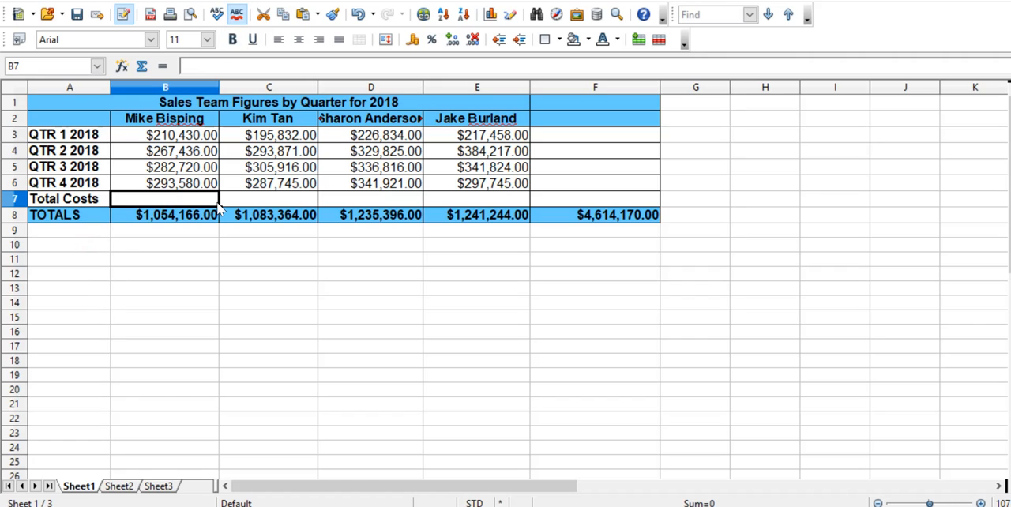
{"action": "type", "text": "-"}
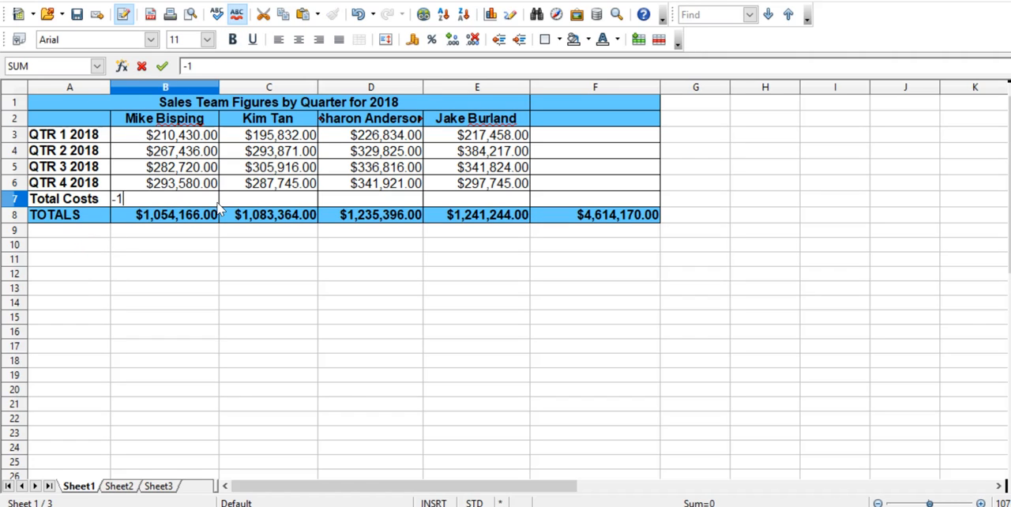
{"action": "type", "text": "156,092"}
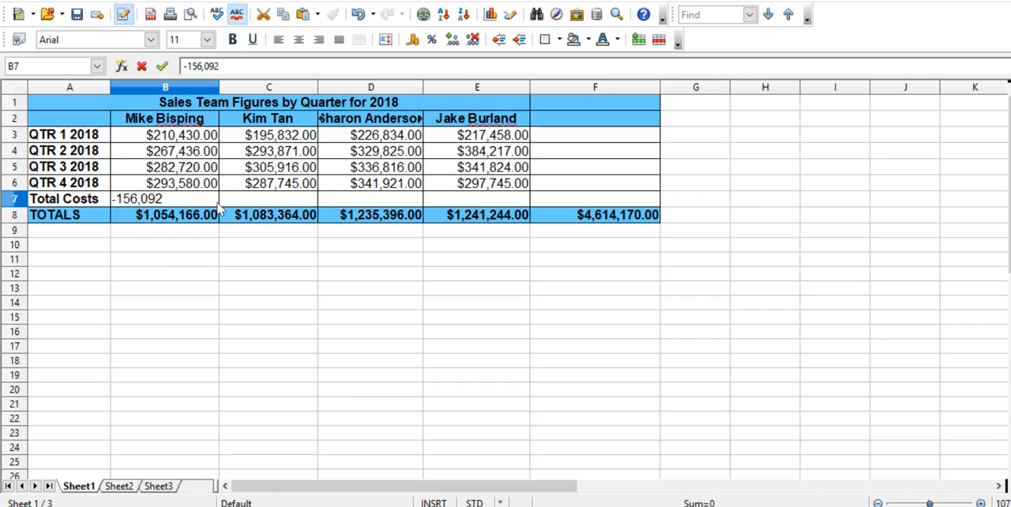
{"action": "key", "text": "Return"}
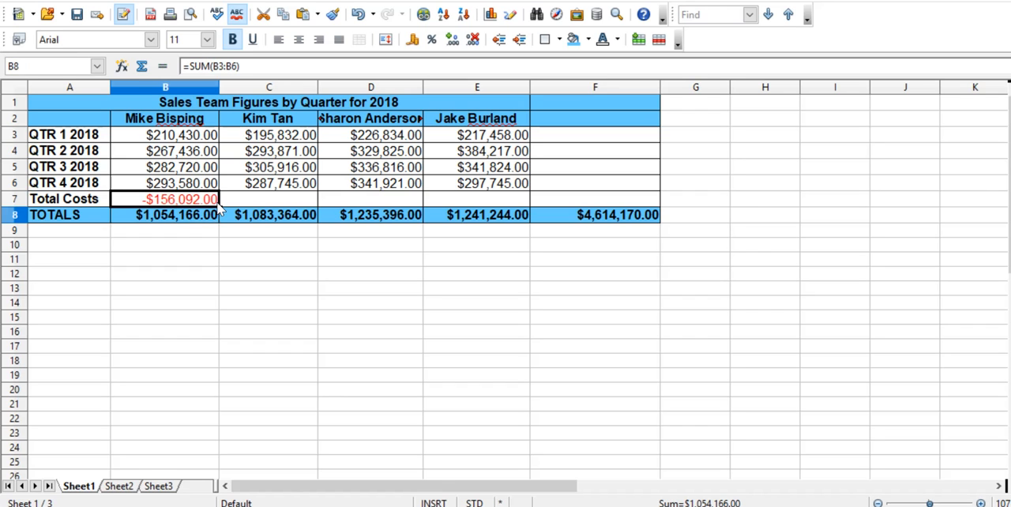
{"action": "key", "text": "Page_Down"}
{"action": "key", "text": "Up"}
{"action": "key", "text": "Up"}
{"action": "key", "text": "Up"}
{"action": "key", "text": "Up"}
{"action": "key", "text": "Up"}
{"action": "key", "text": "Up"}
{"action": "key", "text": "Up"}
{"action": "key", "text": "Up"}
{"action": "key", "text": "Up"}
{"action": "key", "text": "Up"}
{"action": "key", "text": "Up"}
{"action": "key", "text": "Up"}
{"action": "key", "text": "Up"}
{"action": "key", "text": "Up"}
{"action": "key", "text": "Up"}
{"action": "key", "text": "Up"}
{"action": "key", "text": "Up"}
{"action": "key", "text": "Up"}
{"action": "key", "text": "Up"}
{"action": "key", "text": "Up"}
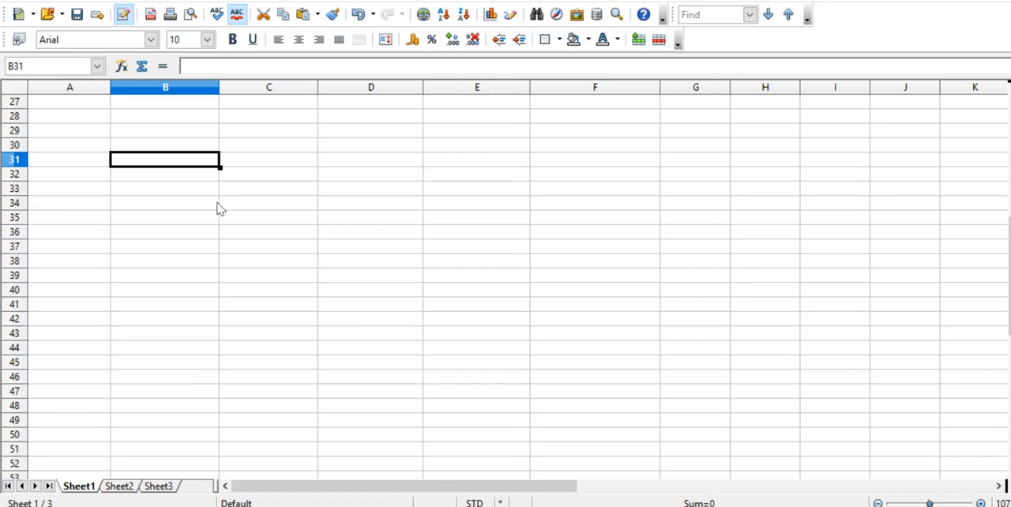
{"action": "key", "text": "Up"}
{"action": "key", "text": "Up"}
{"action": "key", "text": "Up"}
{"action": "key", "text": "Down"}
{"action": "key", "text": "Down"}
{"action": "key", "text": "Down"}
{"action": "key", "text": "Down"}
{"action": "key", "text": "Down"}
{"action": "key", "text": "Down"}
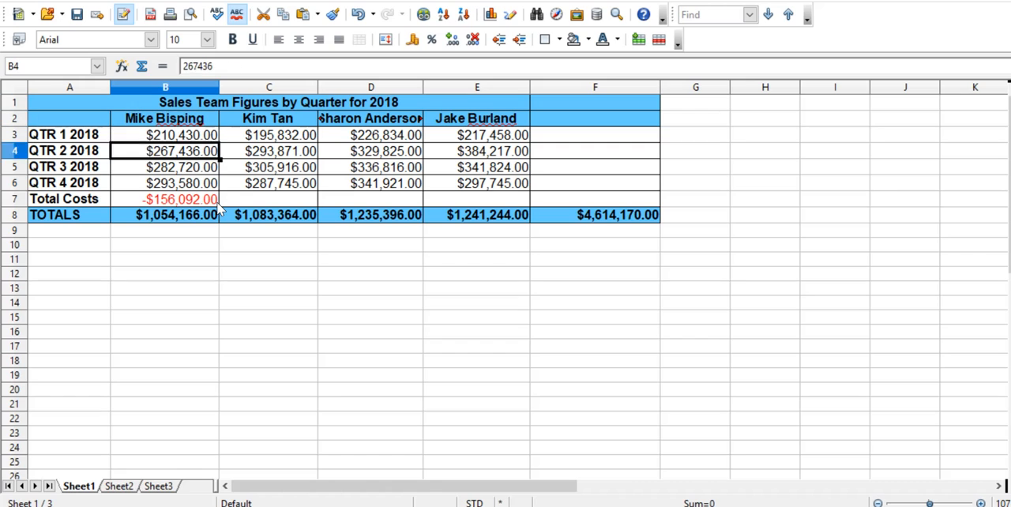
Enter -164,075 as the total costs in cell C7.
{"action": "key", "text": "Right"}
{"action": "key", "text": "Left"}
{"action": "key", "text": "Left"}
{"action": "key", "text": "Right"}
{"action": "key", "text": "Right"}
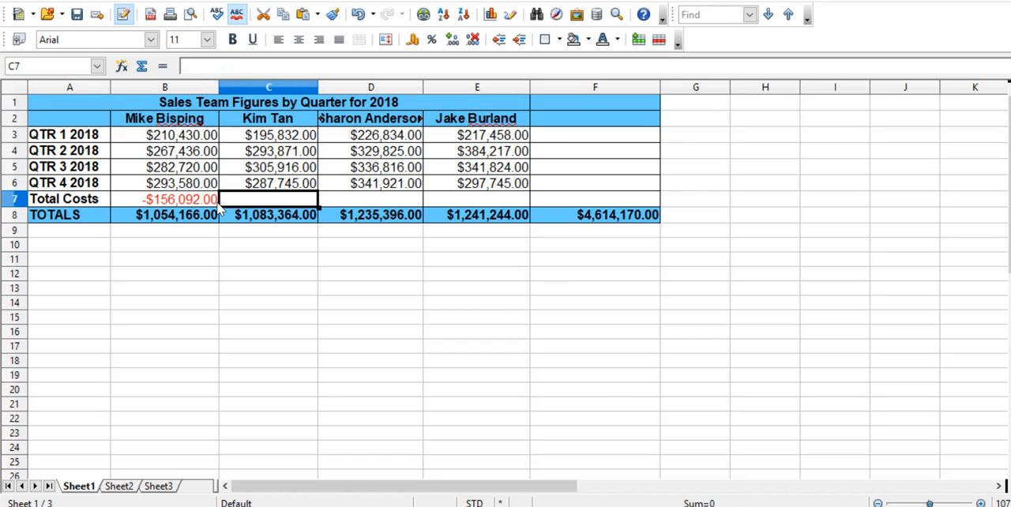
{"action": "type", "text": "-$1"}
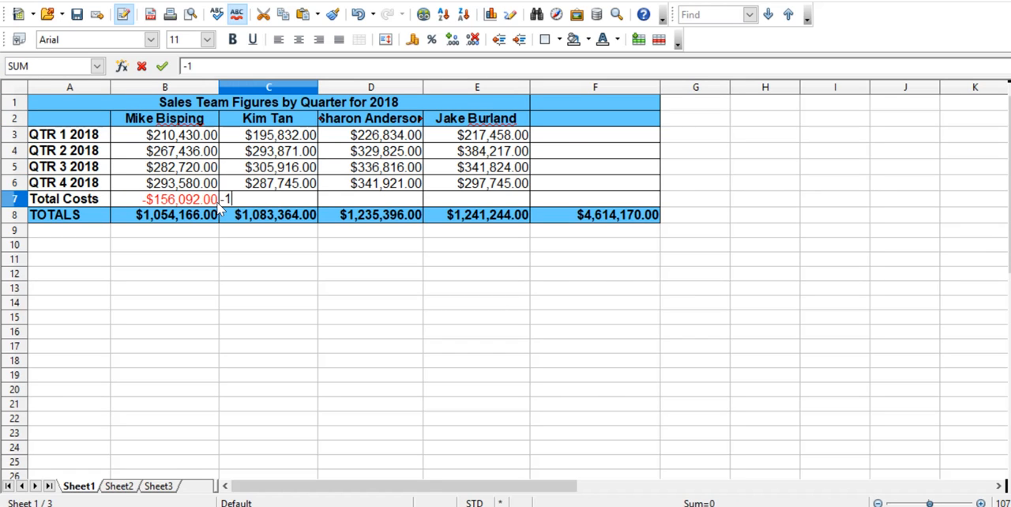
{"action": "type", "text": "64,"}
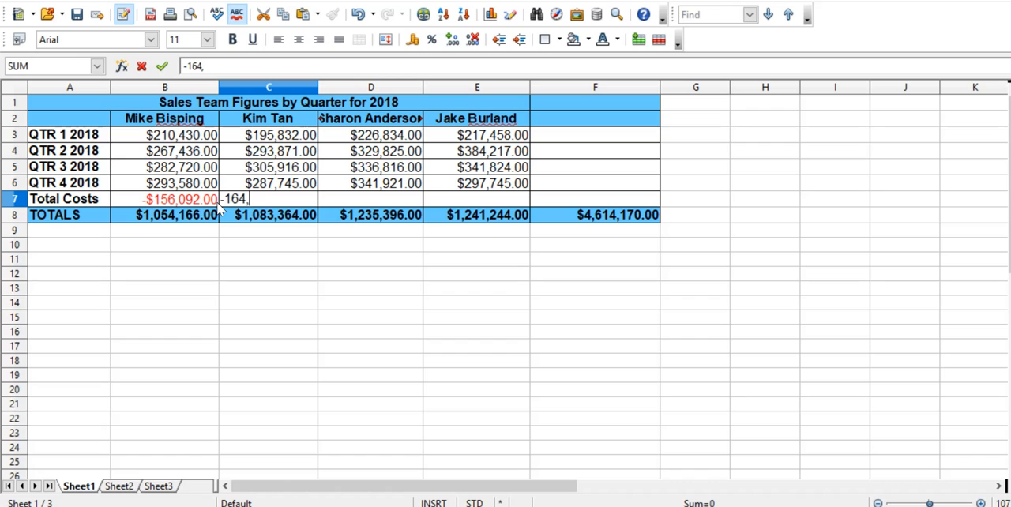
{"action": "type", "text": "075"}
{"action": "key", "text": "Return"}
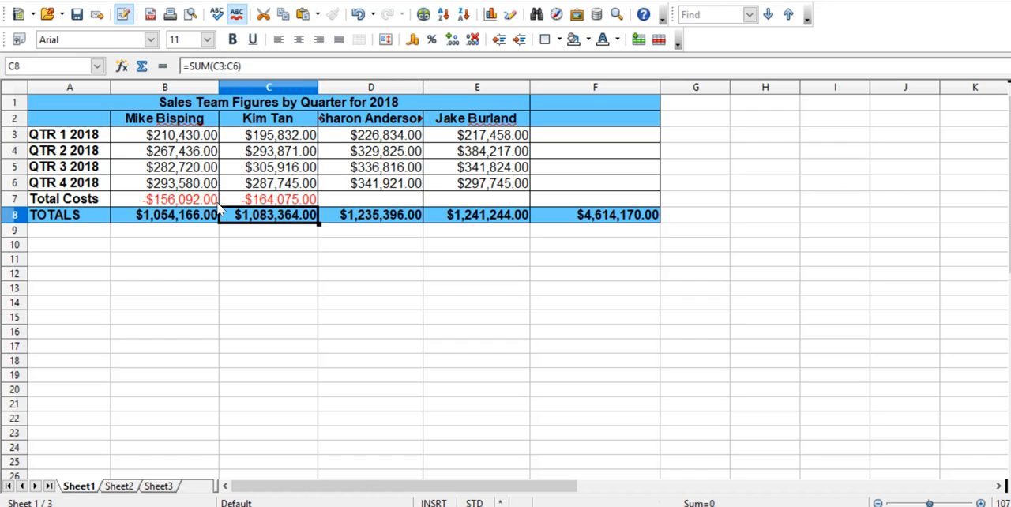
Enter -174,076 as the total costs in cell D7.
{"action": "key", "text": "Up"}
{"action": "key", "text": "Right"}
{"action": "type", "text": "-"}
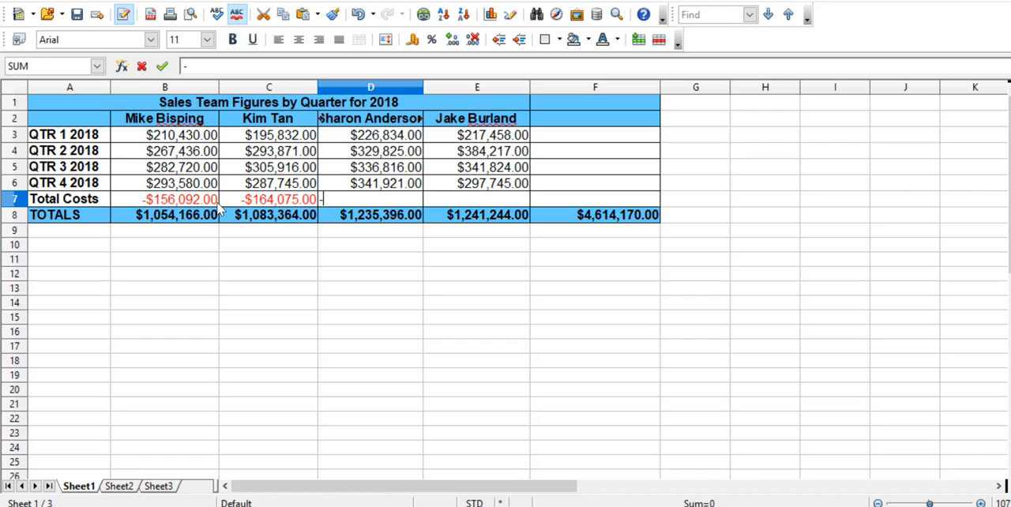
{"action": "type", "text": "$174,"}
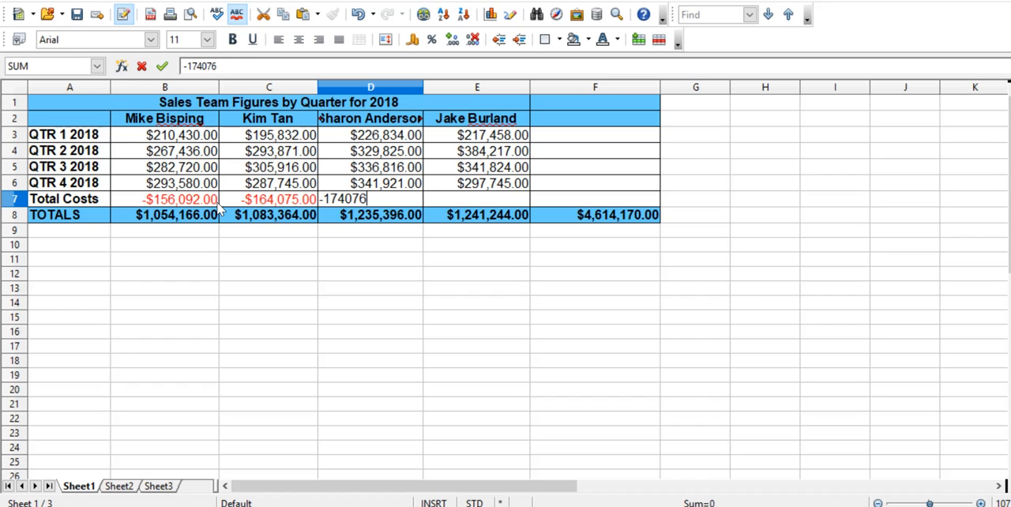
{"action": "type", "text": "076"}
{"action": "key", "text": "Return"}
Enter -187,654 as the total costs in cell E7.
{"action": "key", "text": "Up"}
{"action": "key", "text": "Right"}
{"action": "type", "text": "-$1"}
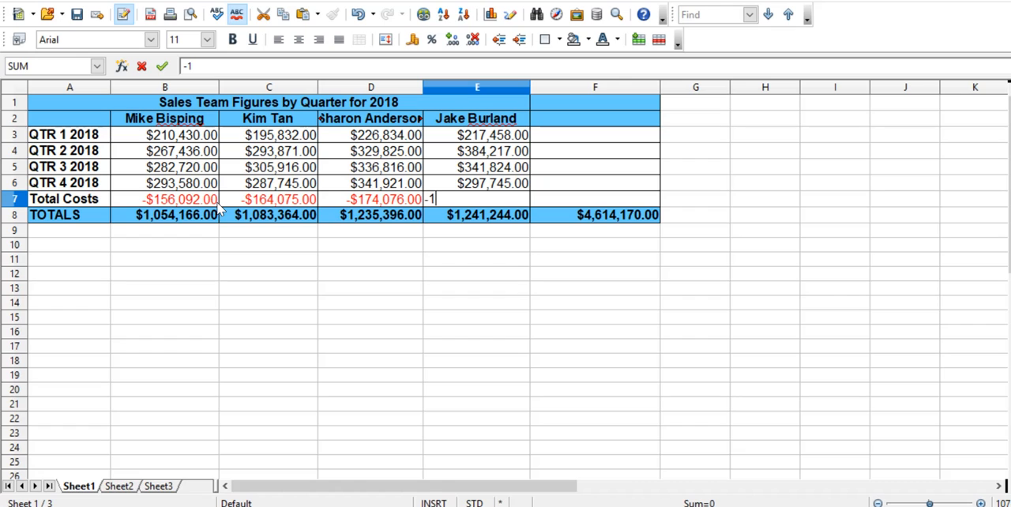
{"action": "type", "text": "87,654"}
{"action": "key", "text": "Return"}
Check which cells of column B the total formula in B8 covers.
{"action": "key", "text": "Up"}
{"action": "key", "text": "Left"}
{"action": "key", "text": "Left"}
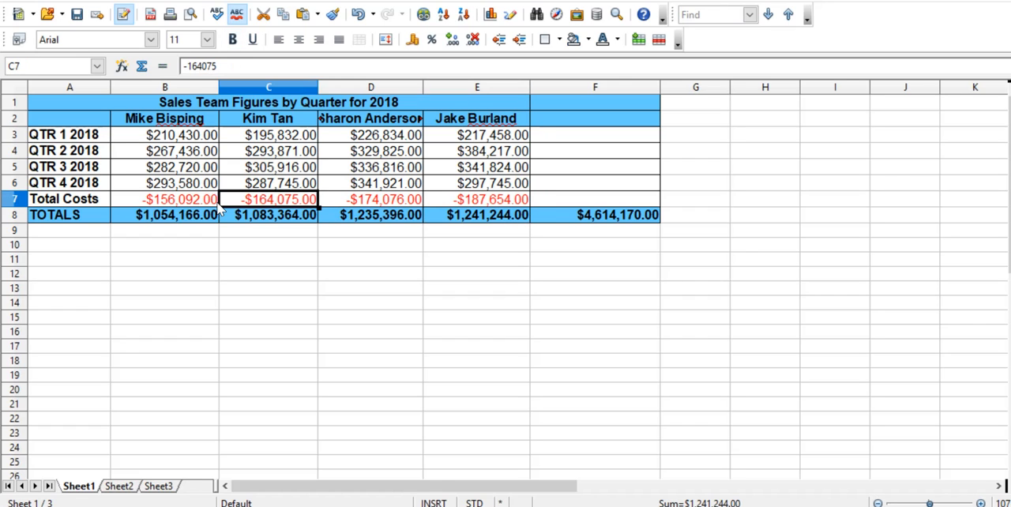
{"action": "key", "text": "Left"}
{"action": "key", "text": "Left"}
{"action": "key", "text": "Right"}
{"action": "key", "text": "Down"}
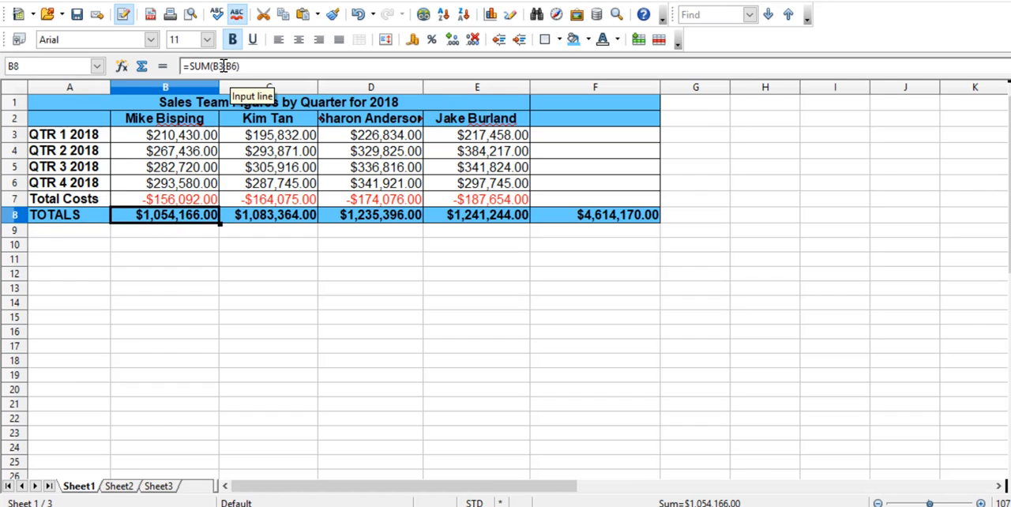
{"action": "left_click", "coordinate": [131, 137]}
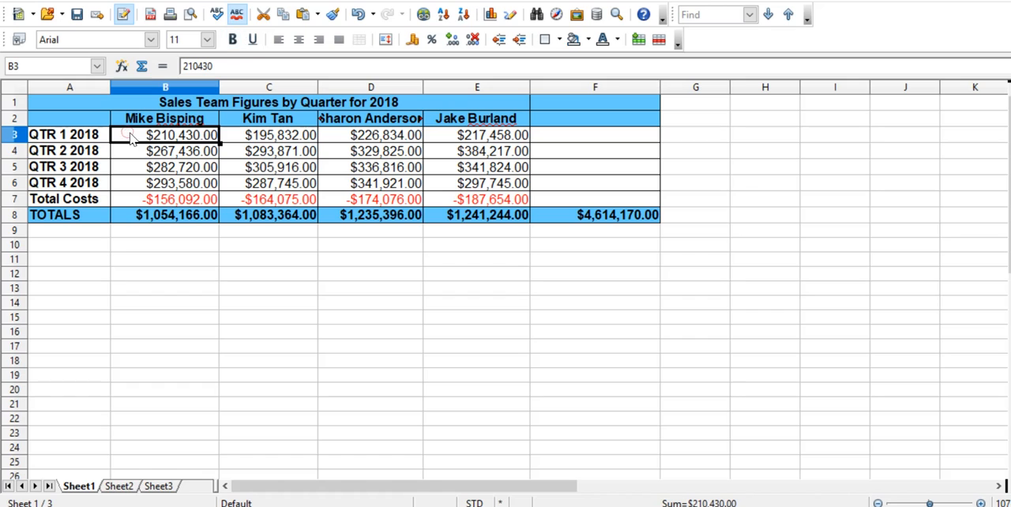
{"action": "key", "text": "shift+Down"}
{"action": "key", "text": "shift+Down"}
{"action": "key", "text": "shift+Down"}
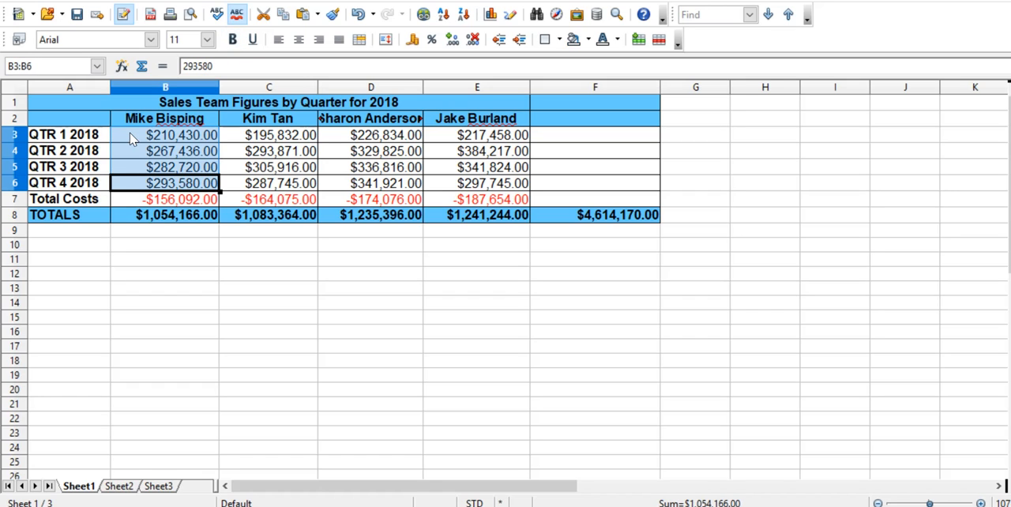
Replace the total formula in B8 with =SUM(B3:B7) so that it includes the Total Costs row.
{"action": "key", "text": "Down"}
{"action": "key", "text": "Down"}
{"action": "type", "text": "="}
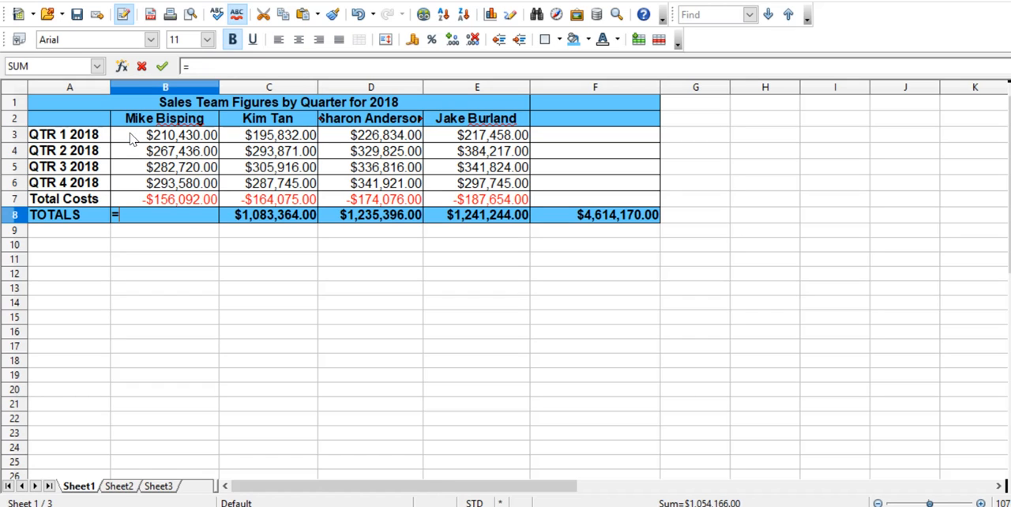
{"action": "type", "text": "sum("}
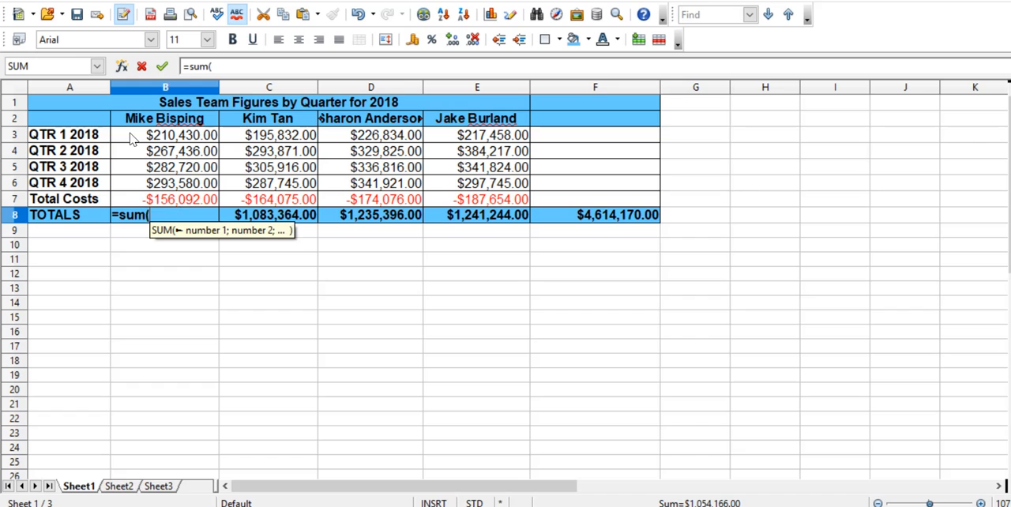
{"action": "key", "text": "Up"}
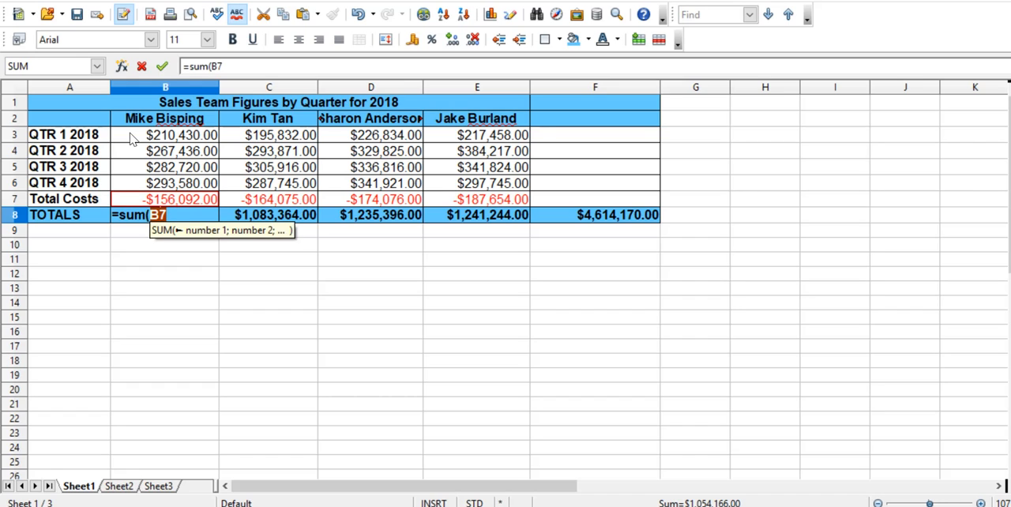
{"action": "key", "text": "shift+Up"}
{"action": "key", "text": "shift+Up"}
{"action": "key", "text": "shift+Up"}
{"action": "key", "text": "shift+Up"}
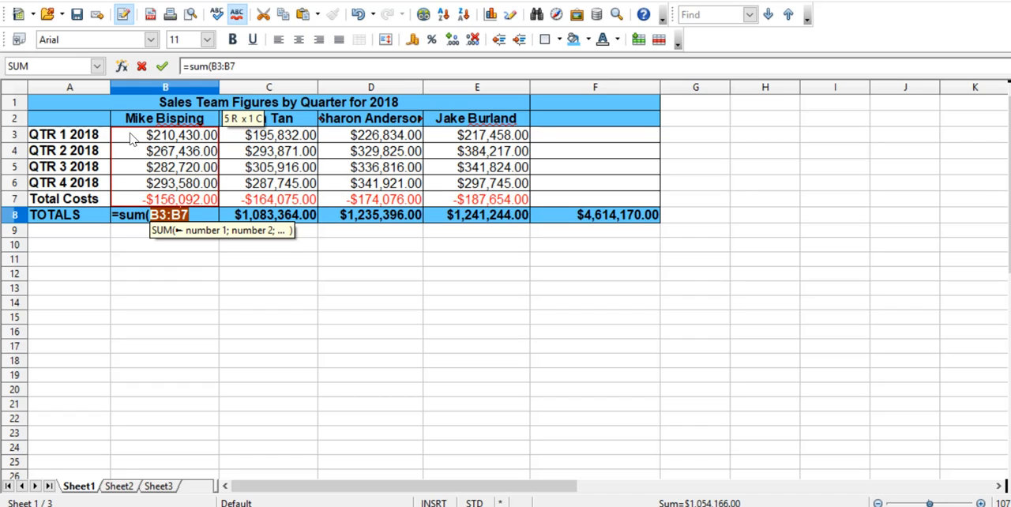
{"action": "key", "text": "Return"}
{"action": "key", "text": "Up"}
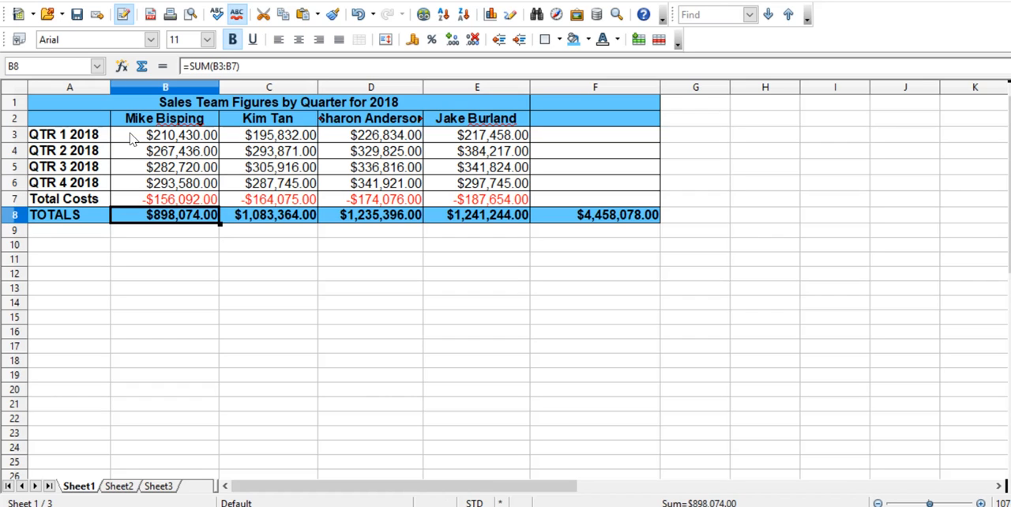
Copy the total formula from B8 into C8:E8 and make column F slightly narrower.
{"action": "right_click", "coordinate": [167, 222]}
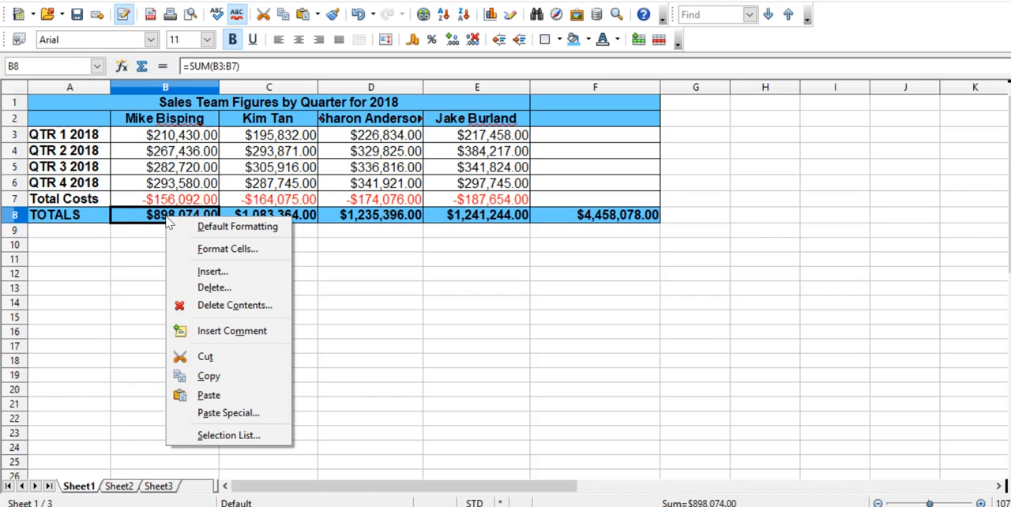
{"action": "left_click", "coordinate": [245, 380]}
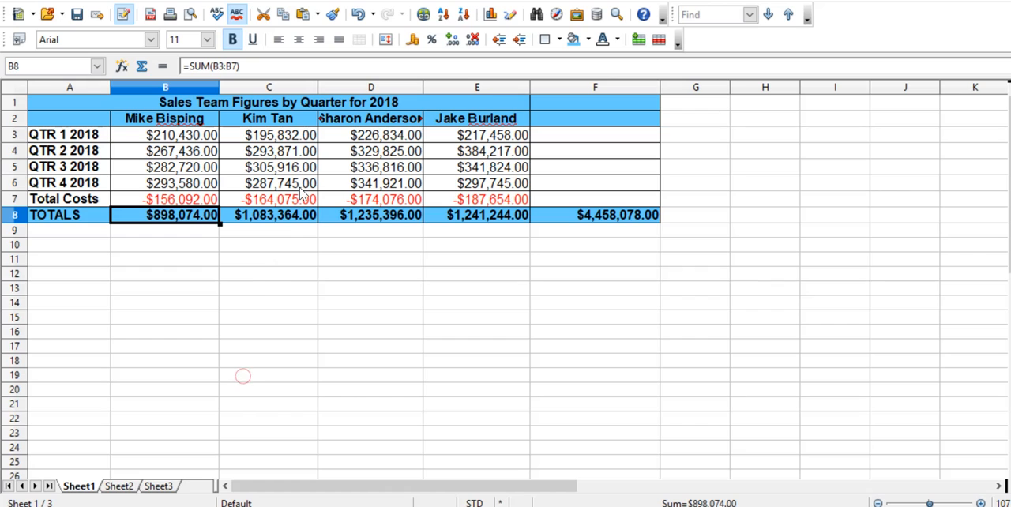
{"action": "left_click", "coordinate": [287, 223]}
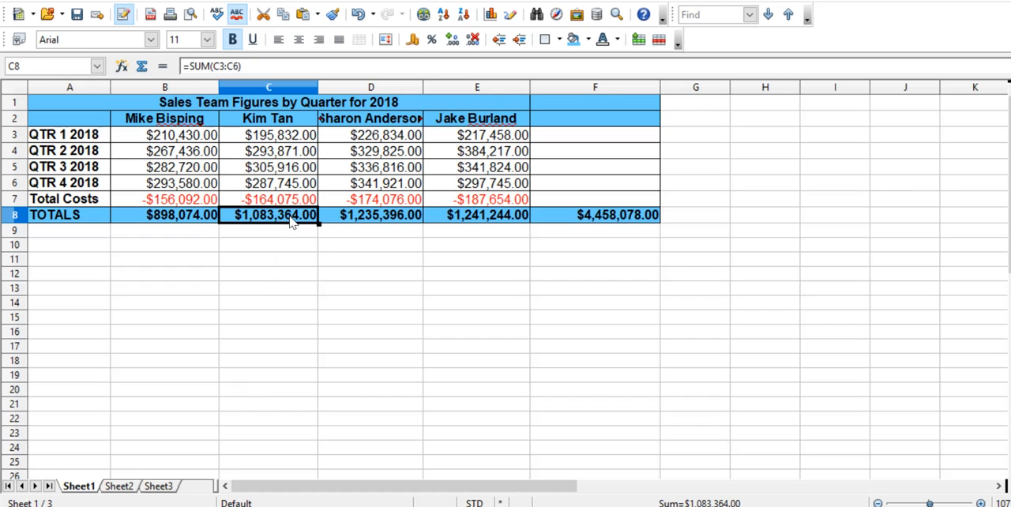
{"action": "key", "text": "shift+Right"}
{"action": "key", "text": "shift+Right"}
{"action": "right_click", "coordinate": [291, 222]}
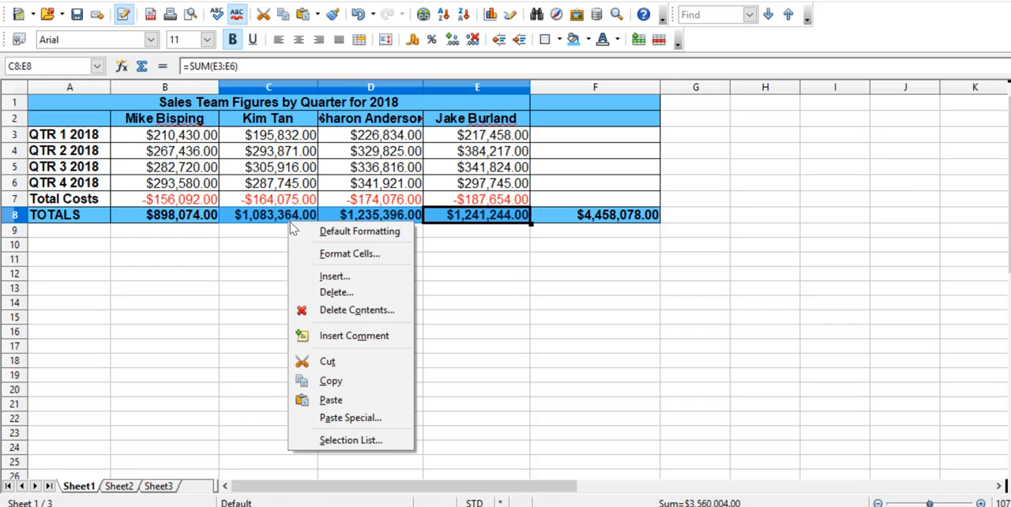
{"action": "left_click", "coordinate": [350, 398]}
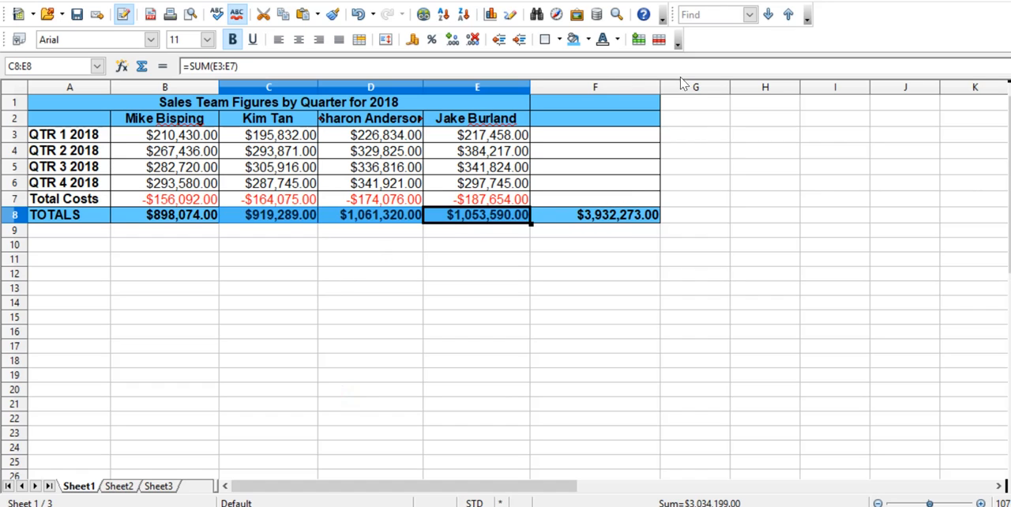
{"action": "left_click_drag", "start_coordinate": [660, 87], "coordinate": [646, 87]}
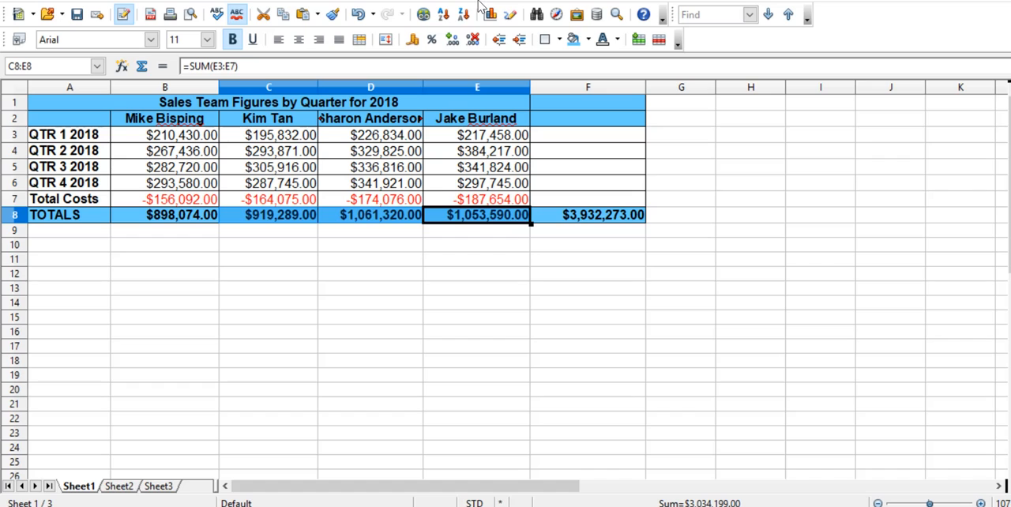
{"action": "left_click", "coordinate": [319, 291]}
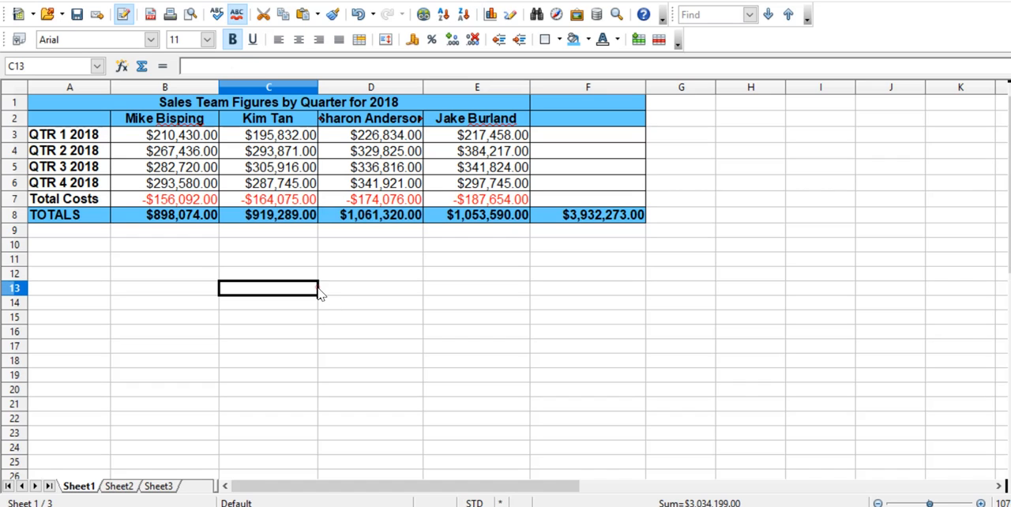
Try charting the range A2:E8 as a pie chart.
{"action": "left_click", "coordinate": [68, 121]}
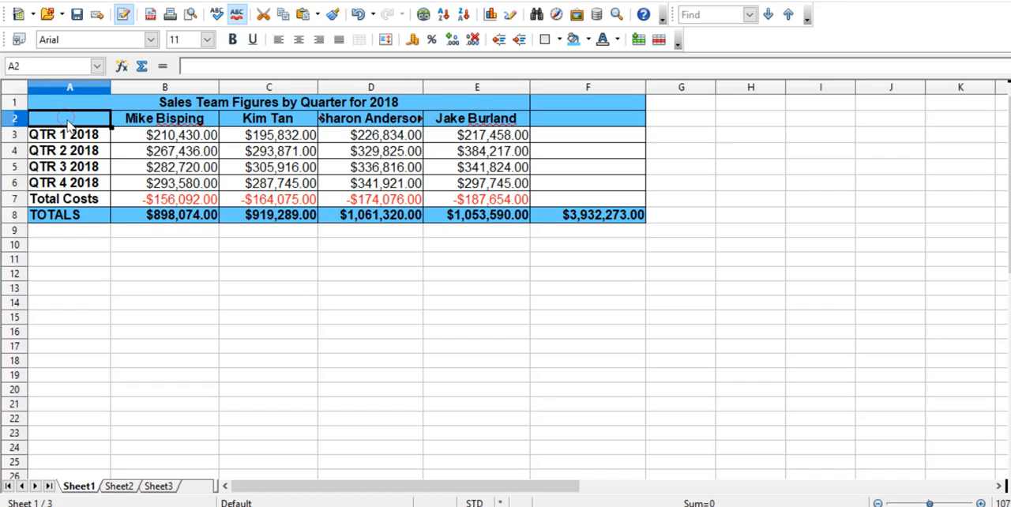
{"action": "key", "text": "shift+Down"}
{"action": "key", "text": "shift+Down"}
{"action": "key", "text": "shift+Down"}
{"action": "key", "text": "shift+Down"}
{"action": "key", "text": "shift+Down"}
{"action": "key", "text": "shift+Down"}
{"action": "key", "text": "shift+Right"}
{"action": "key", "text": "shift+Right"}
{"action": "key", "text": "shift+Right"}
{"action": "key", "text": "shift+Right"}
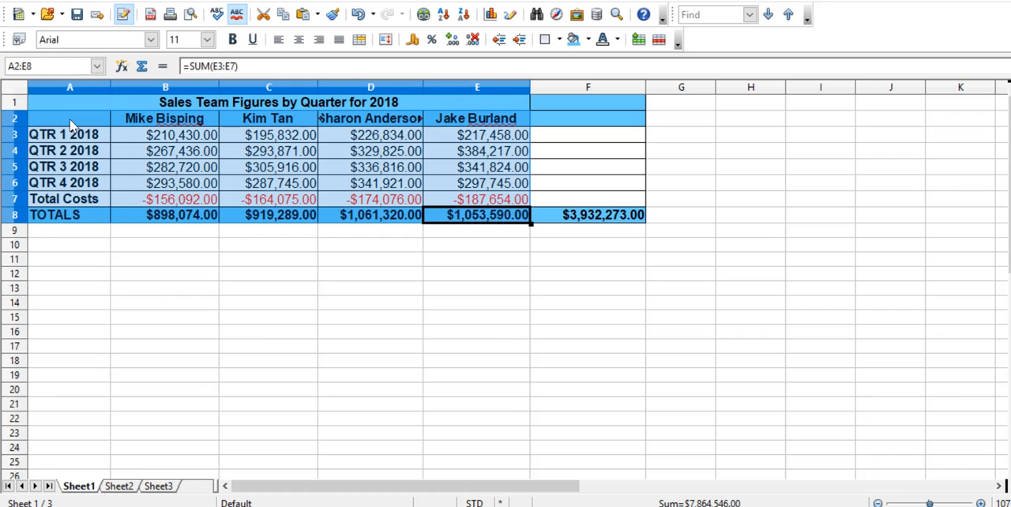
{"action": "left_click", "coordinate": [490, 14]}
{"action": "left_click_drag", "start_coordinate": [685, 366], "coordinate": [378, 141]}
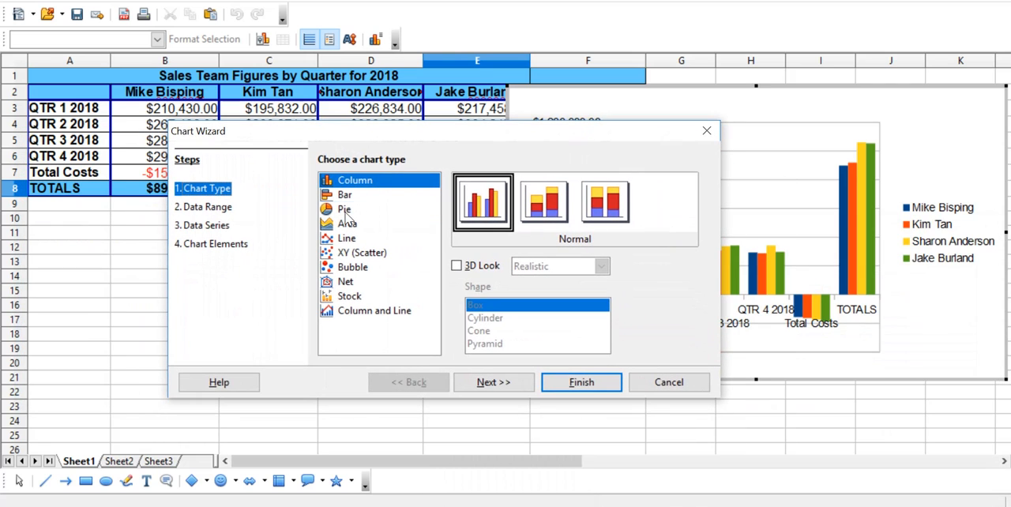
{"action": "left_click", "coordinate": [346, 211]}
{"action": "left_click", "coordinate": [599, 387]}
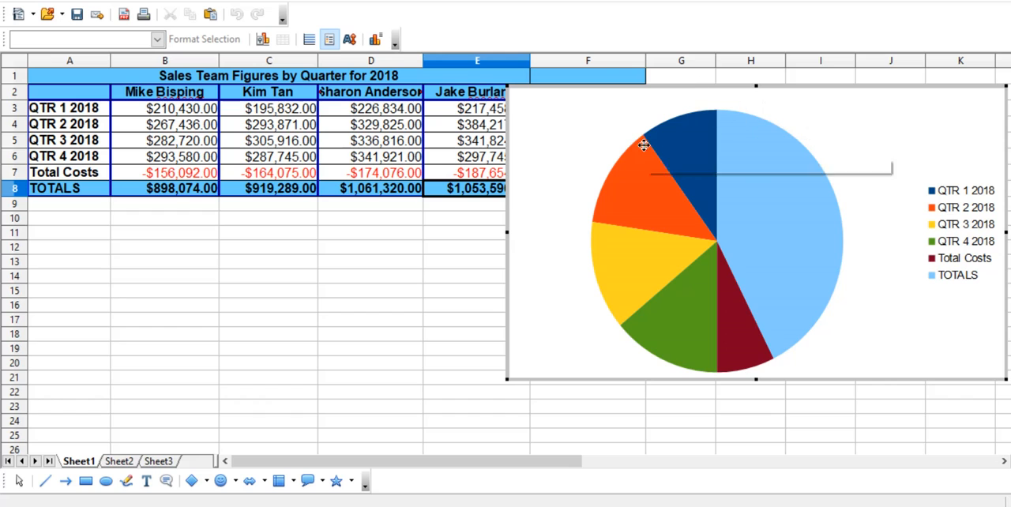
{"action": "mouse_move", "coordinate": [740, 323]}
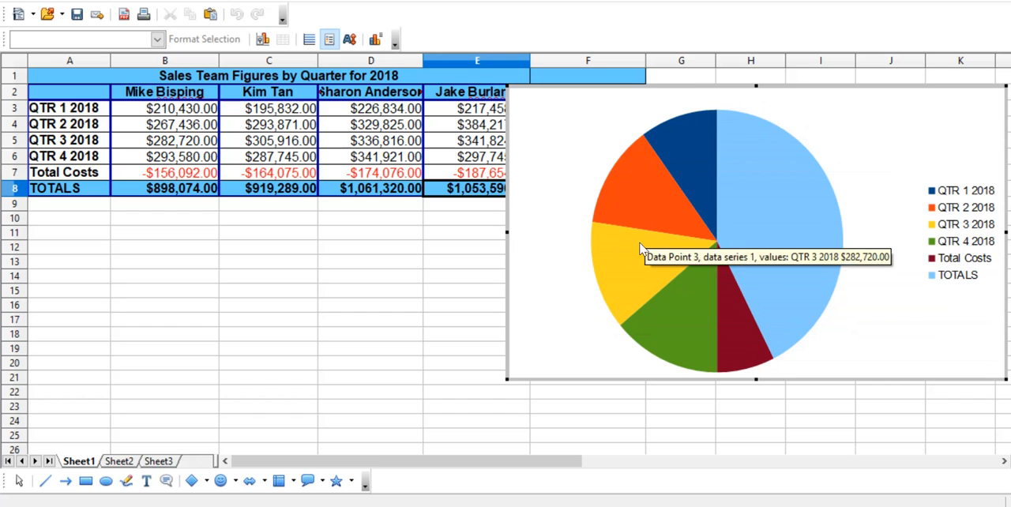
{"action": "mouse_move", "coordinate": [671, 289]}
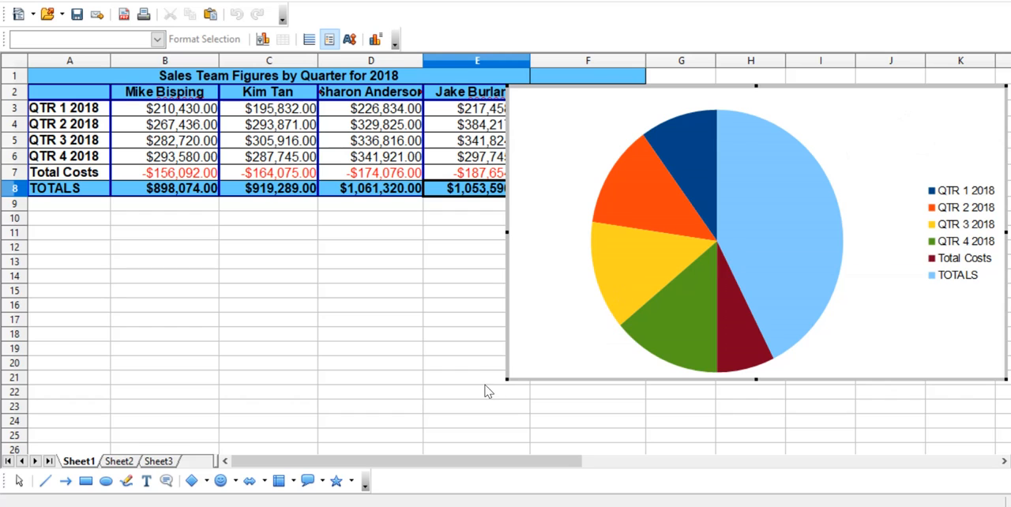
{"action": "left_click", "coordinate": [388, 356]}
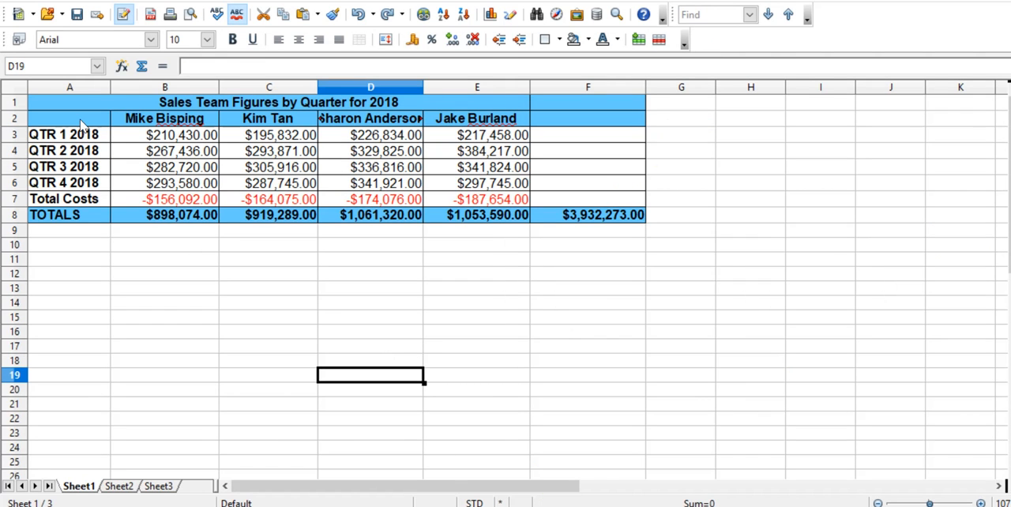
{"action": "left_click_drag", "start_coordinate": [82, 127], "coordinate": [480, 203]}
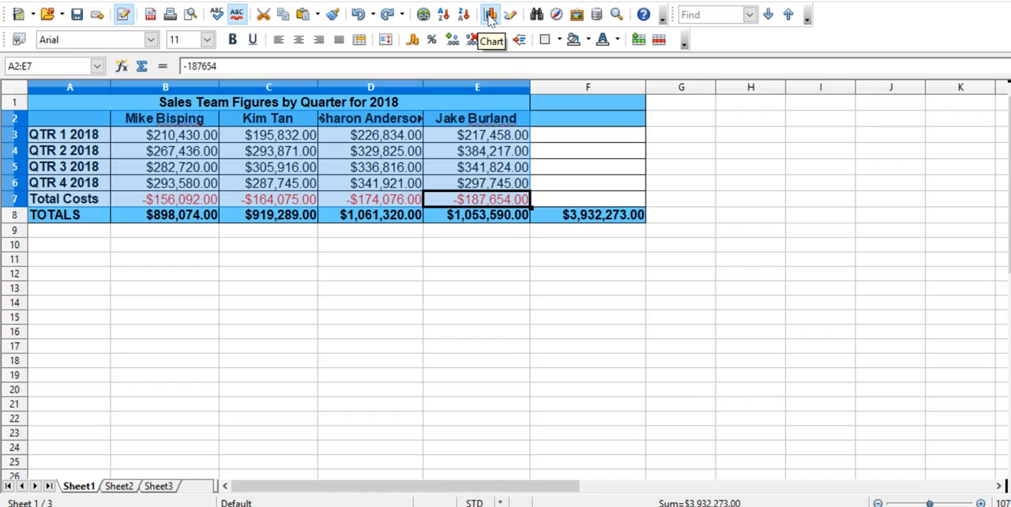
{"action": "left_click", "coordinate": [406, 263]}
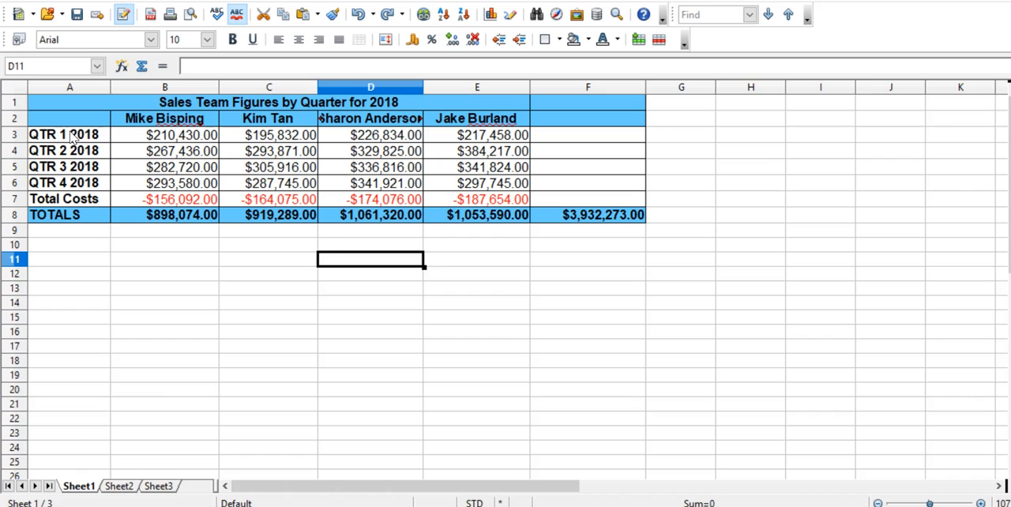
Change the label of the totals row in A8 to NET TOTAL.
{"action": "left_click", "coordinate": [91, 214]}
{"action": "double_click", "coordinate": [90, 214]}
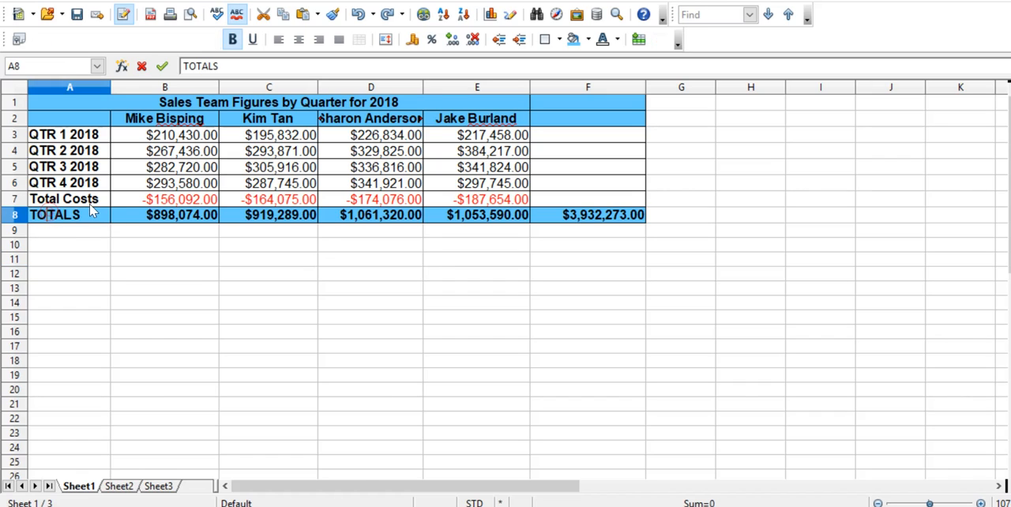
{"action": "key", "text": "BackSpace"}
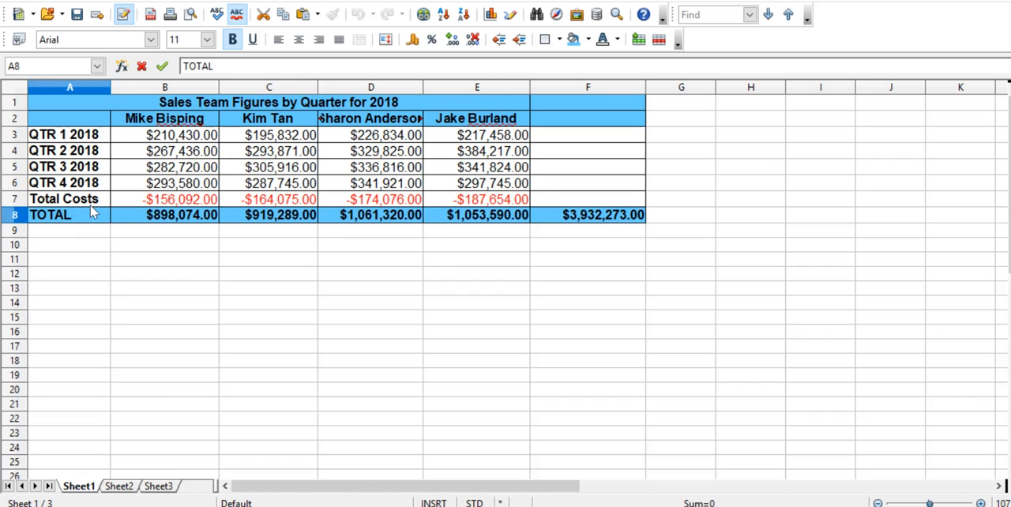
{"action": "key", "text": "Caps_Lock"}
{"action": "key", "text": "Home"}
{"action": "type", "text": "NET"}
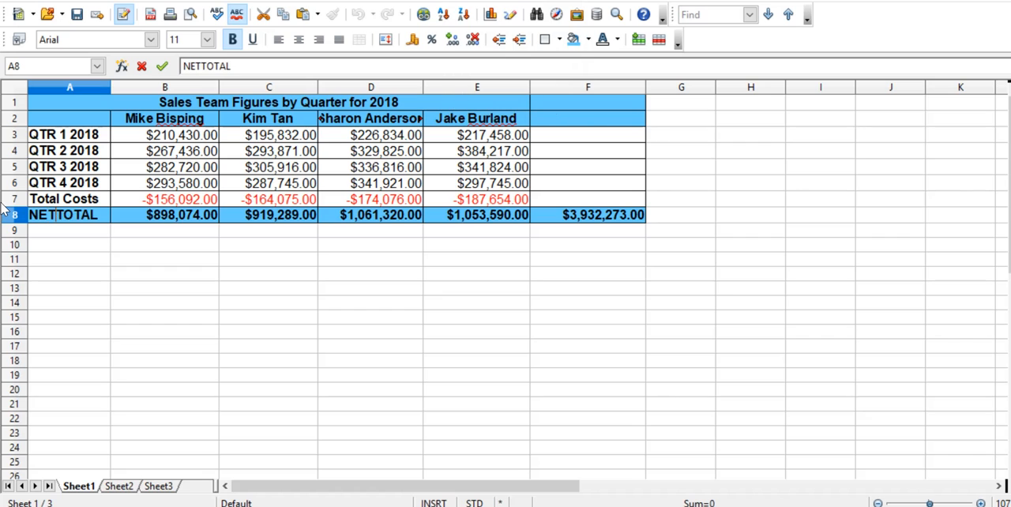
{"action": "key", "text": "Return"}
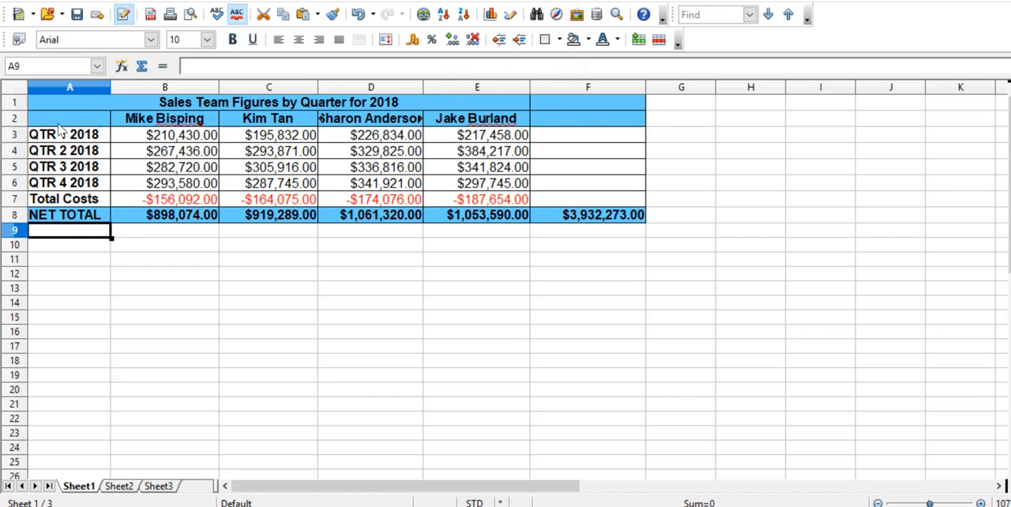
Insert a normal column chart based on the range A2:E8.
{"action": "left_click", "coordinate": [64, 120]}
{"action": "left_click_drag", "start_coordinate": [65, 120], "coordinate": [474, 223]}
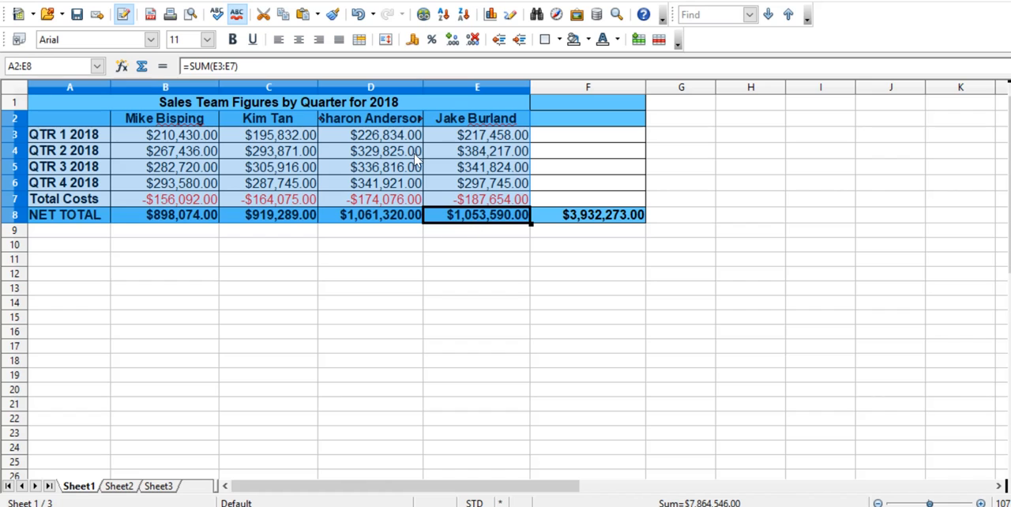
{"action": "left_click", "coordinate": [491, 14]}
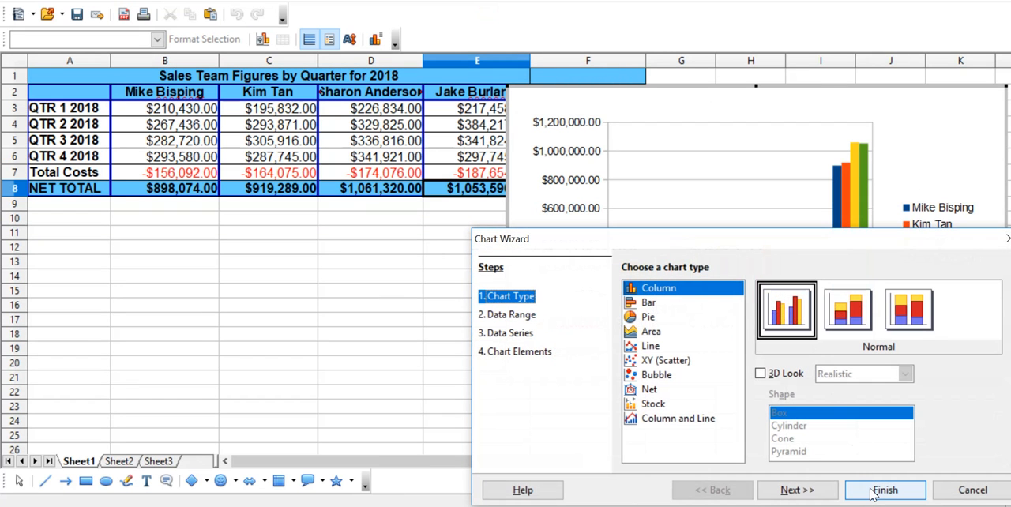
{"action": "left_click", "coordinate": [873, 491]}
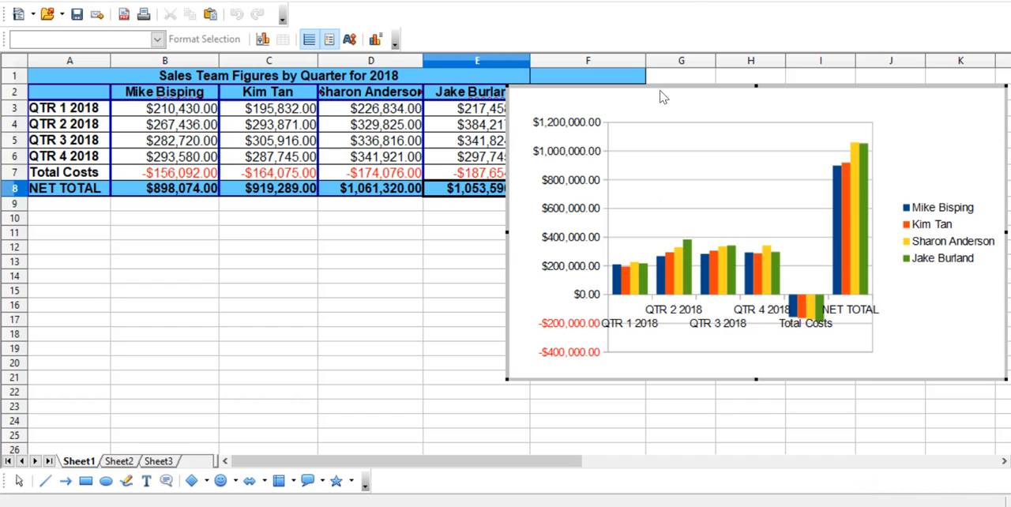
Move the column chart below the table, starting at row 11, and widen it to the end of column F.
{"action": "left_click_drag", "start_coordinate": [707, 93], "coordinate": [226, 231]}
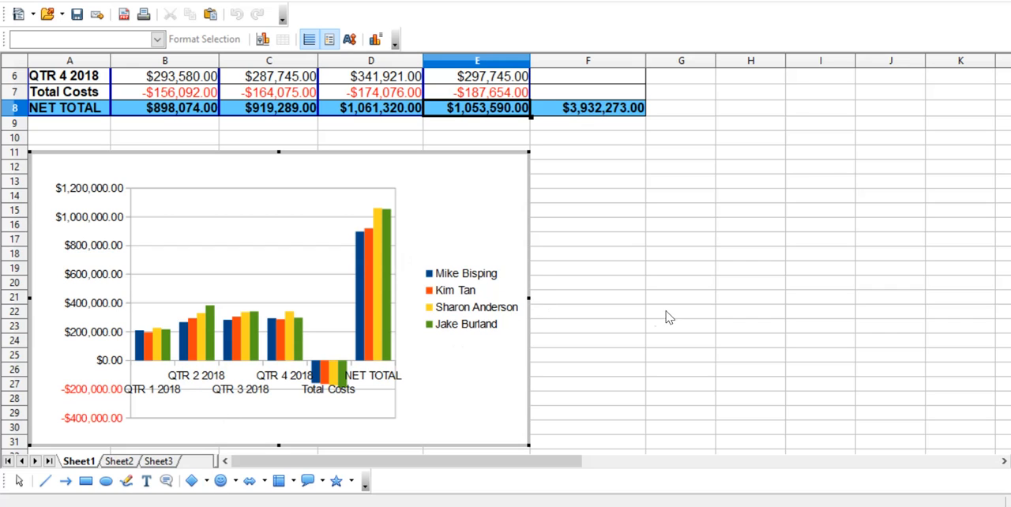
{"action": "left_click_drag", "start_coordinate": [532, 304], "coordinate": [645, 303]}
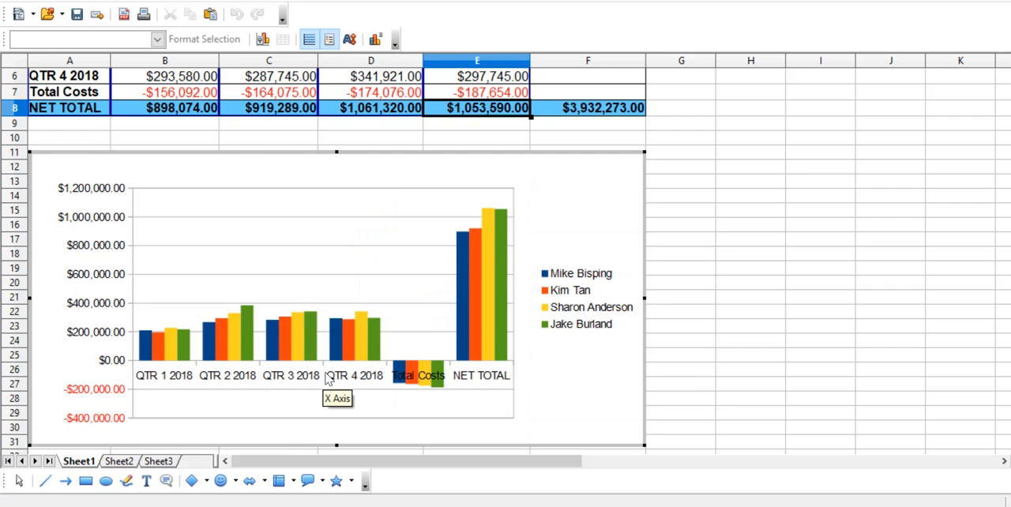
{"action": "scroll", "coordinate": [845, 317], "scroll_direction": "up", "scroll_amount": 1}
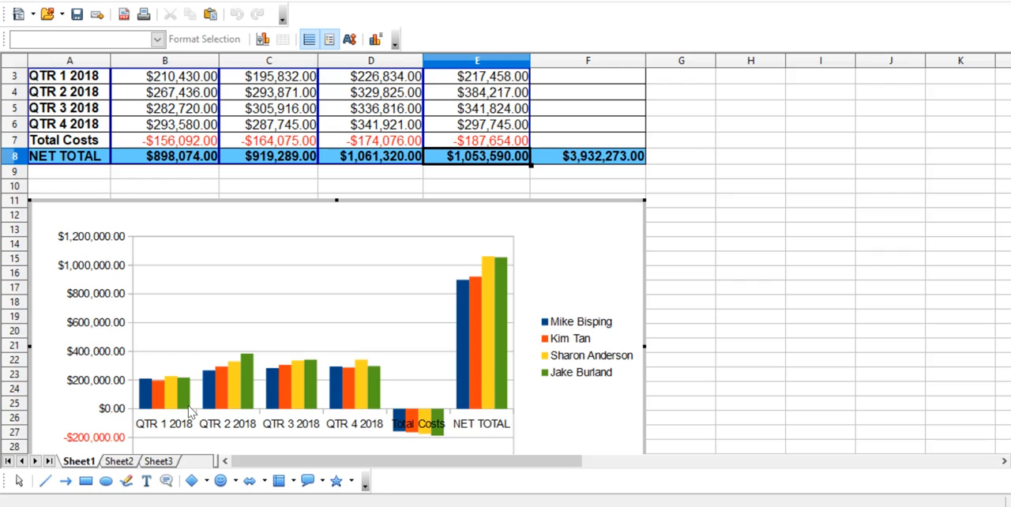
{"action": "mouse_move", "coordinate": [190, 411]}
Unmerge the title cells in the range A1:F1.
{"action": "left_click_drag", "start_coordinate": [1010, 198], "coordinate": [1010, 223]}
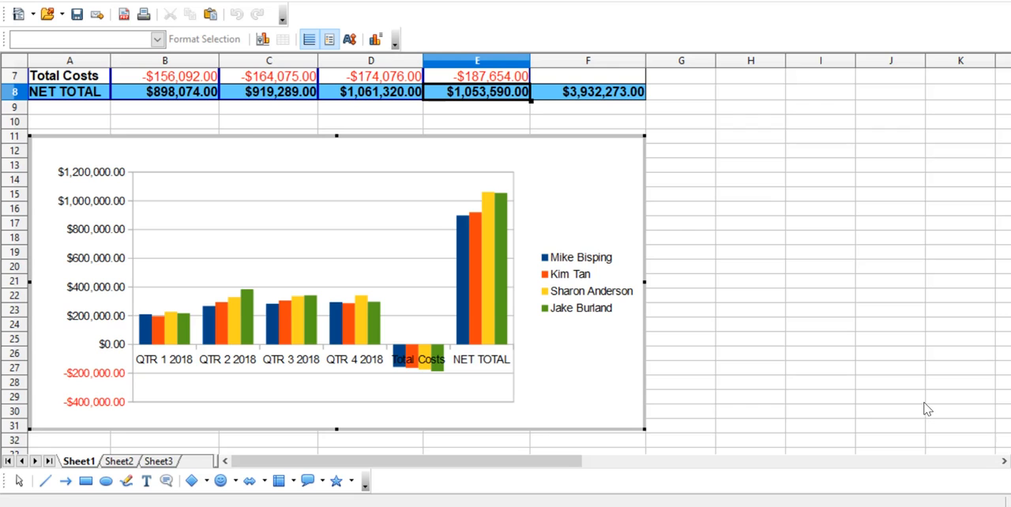
{"action": "scroll", "coordinate": [703, 299], "scroll_direction": "up", "scroll_amount": 2}
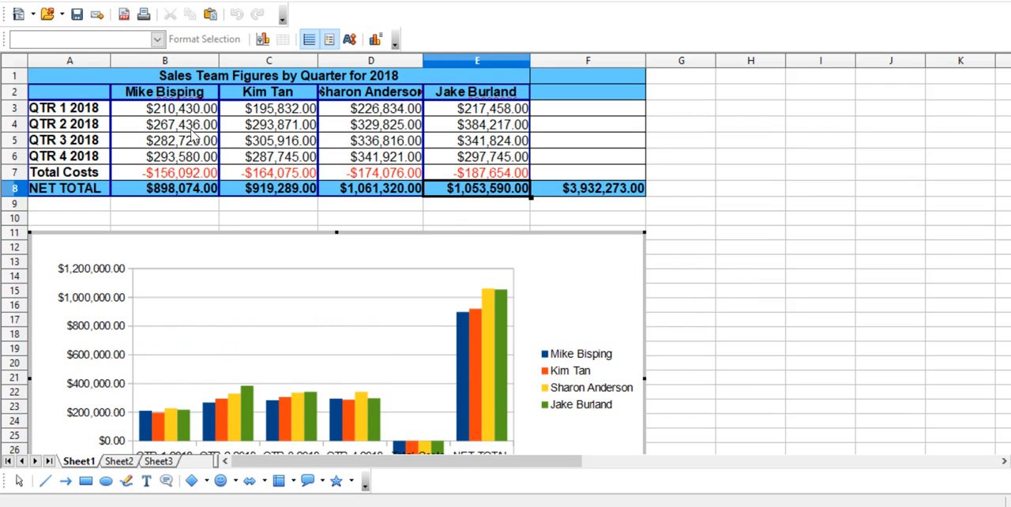
{"action": "left_click", "coordinate": [222, 75]}
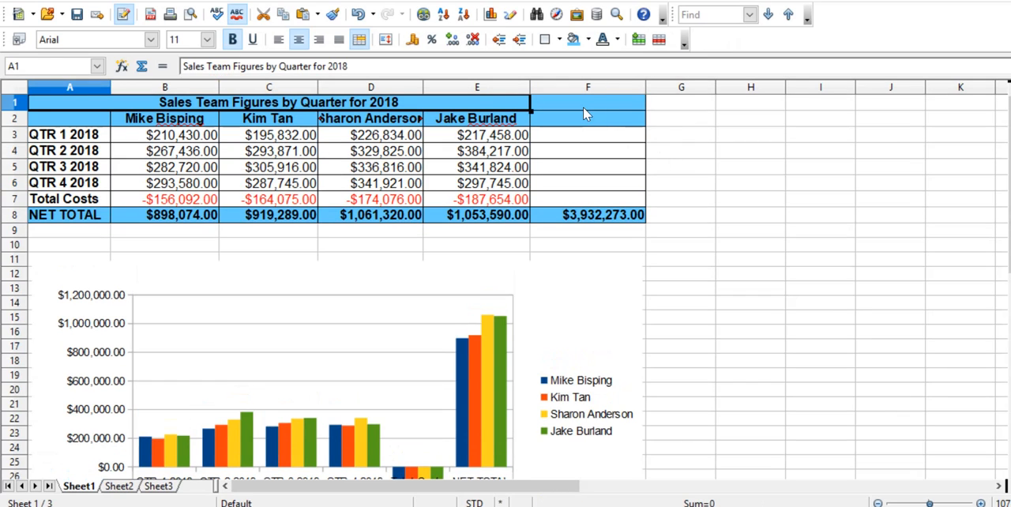
{"action": "left_click", "coordinate": [583, 108]}
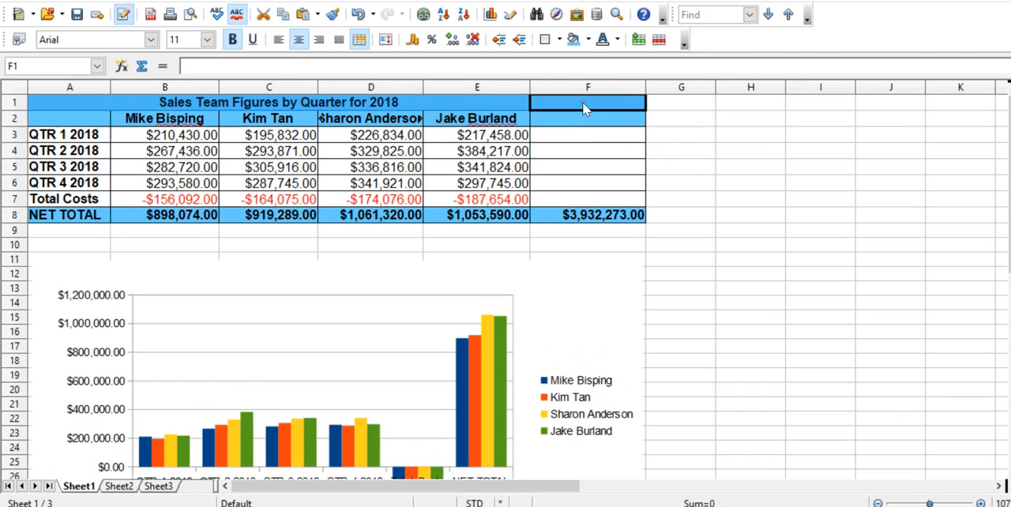
{"action": "left_click", "coordinate": [410, 101]}
{"action": "key", "text": "shift+Right"}
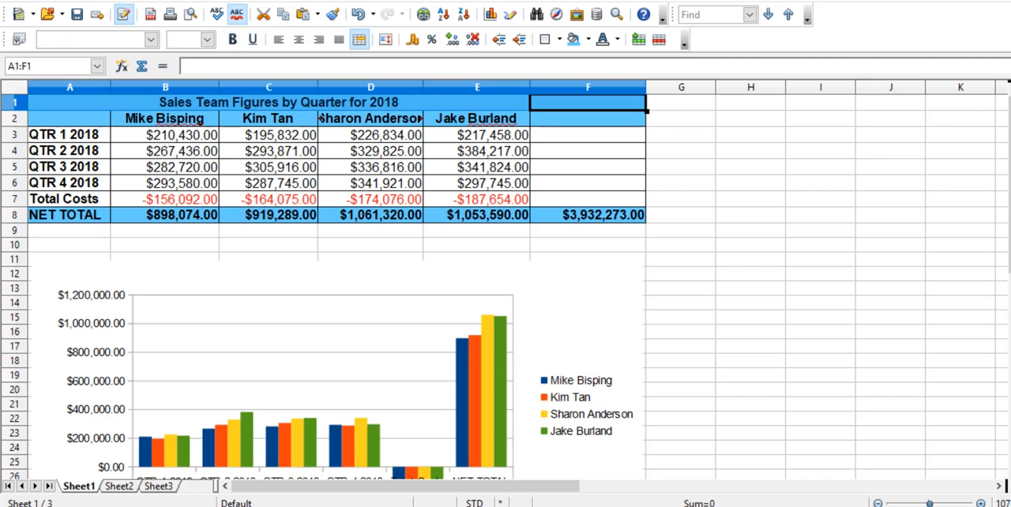
{"action": "left_click", "coordinate": [1010, 275]}
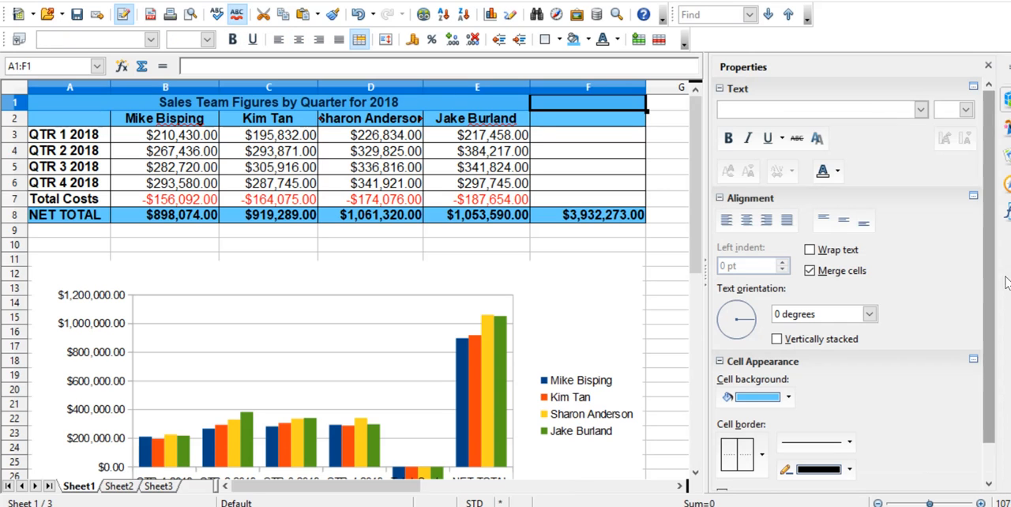
{"action": "left_click", "coordinate": [810, 270]}
{"action": "left_click", "coordinate": [676, 271]}
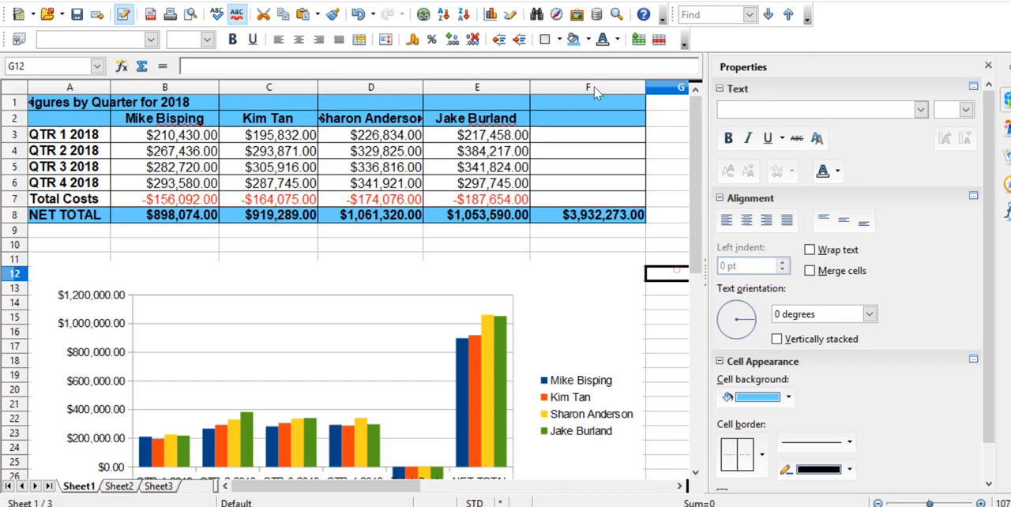
Merge the title cells in the range A1:F1 into one cell.
{"action": "left_click", "coordinate": [562, 104]}
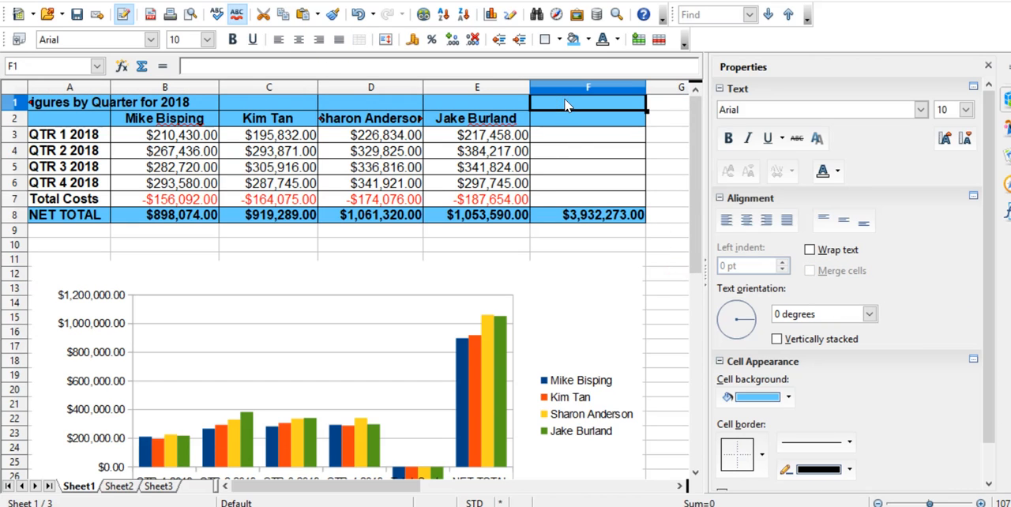
{"action": "key", "text": "shift+Left"}
{"action": "key", "text": "shift+Left"}
{"action": "key", "text": "shift+Left"}
{"action": "key", "text": "shift+Left"}
{"action": "key", "text": "shift+Left"}
{"action": "key", "text": "ctrl+c"}
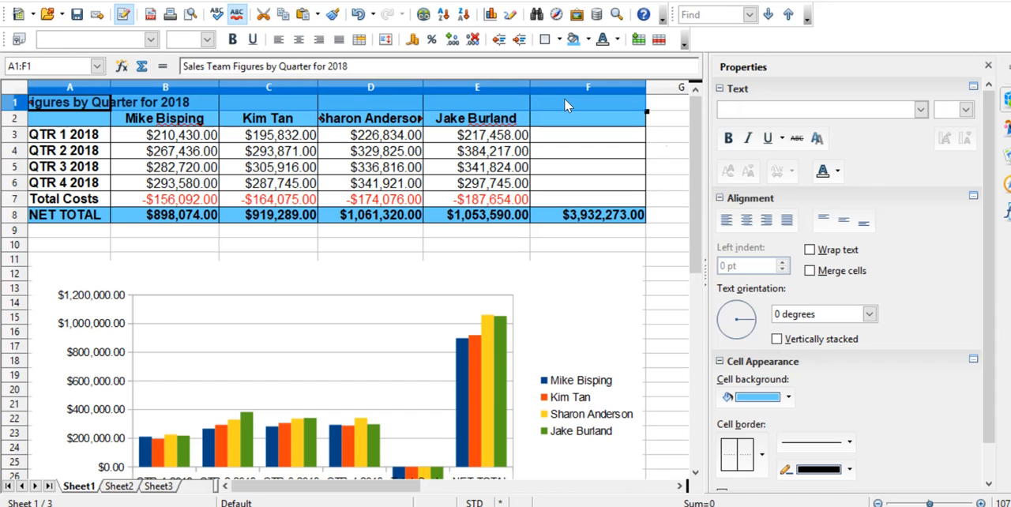
{"action": "left_click", "coordinate": [810, 271]}
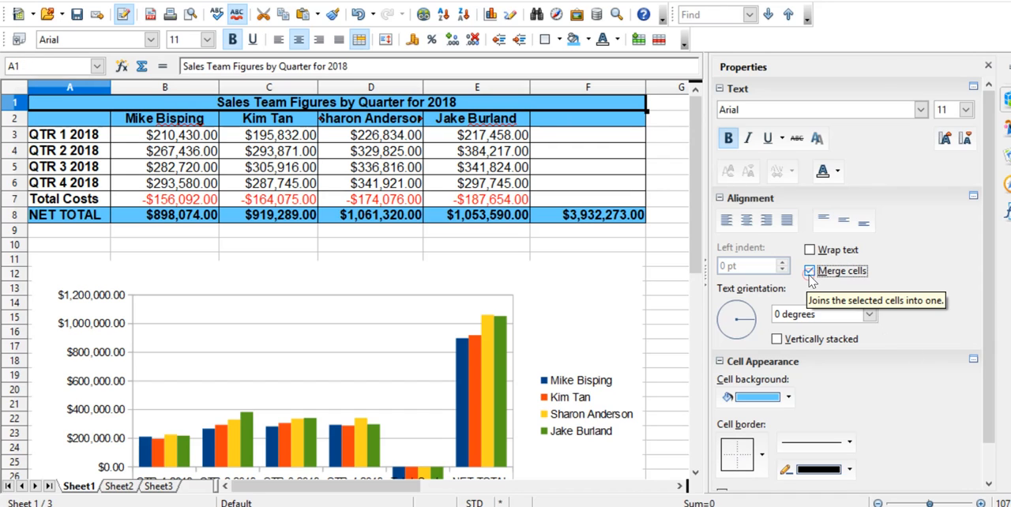
{"action": "left_click", "coordinate": [650, 290]}
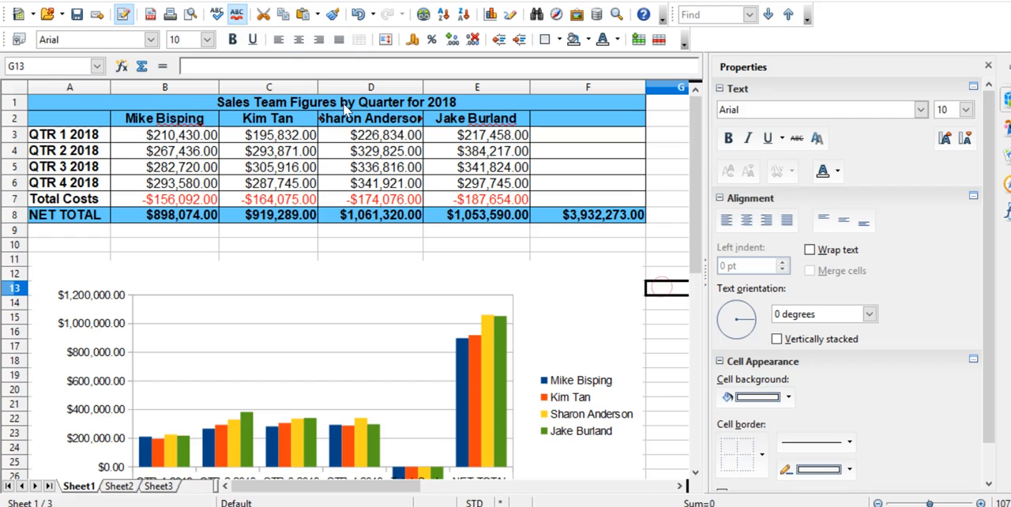
Copy the merged title row A1 into row 10, starting at A10, as a heading above the chart.
{"action": "left_click", "coordinate": [343, 108]}
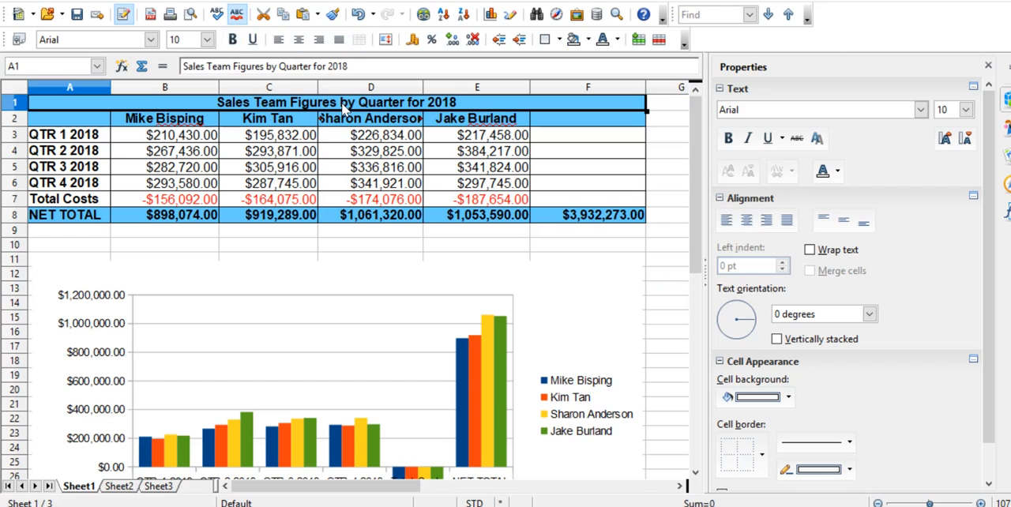
{"action": "left_click", "coordinate": [278, 248]}
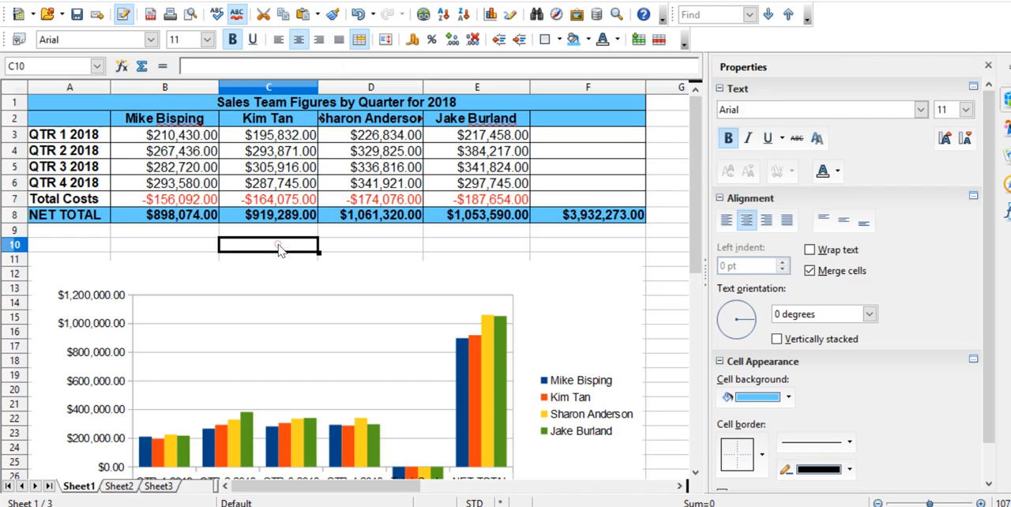
{"action": "left_click", "coordinate": [85, 245]}
{"action": "key", "text": "ctrl+v"}
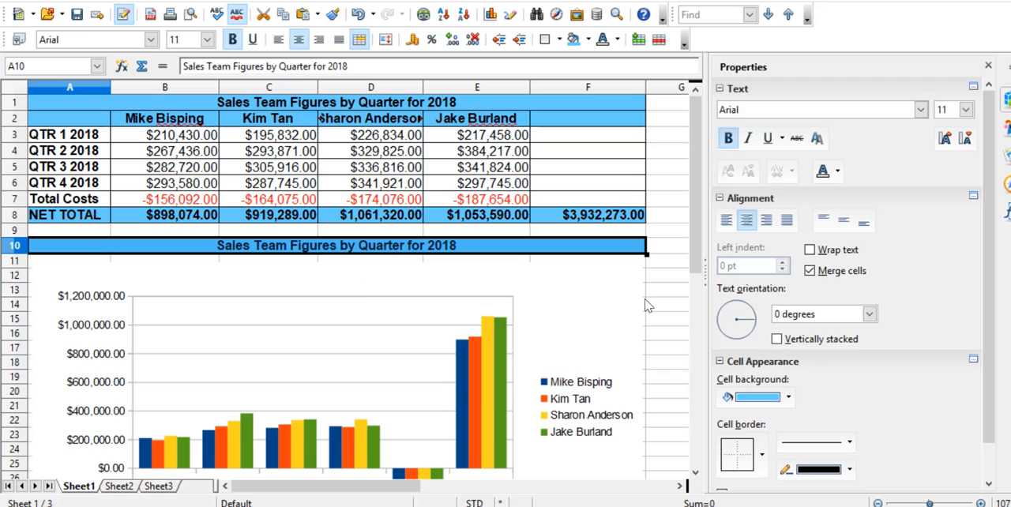
Replace the word Figures with Graph in A10 so the heading reads Sales Team Graph by Quarter for 2018.
{"action": "double_click", "coordinate": [462, 246]}
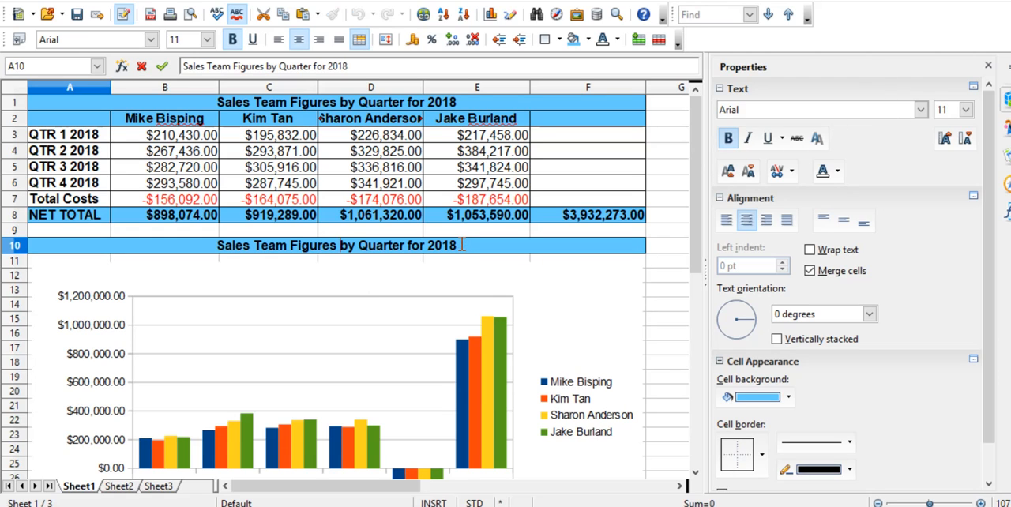
{"action": "double_click", "coordinate": [315, 245]}
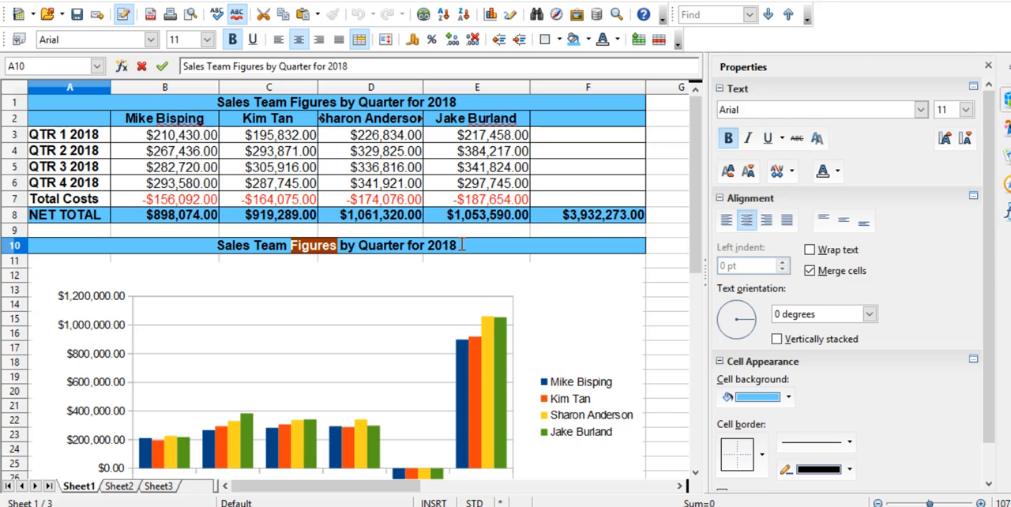
{"action": "type", "text": "gR"}
{"action": "key", "text": "BackSpace"}
{"action": "key", "text": "BackSpace"}
{"action": "key", "text": "Caps_Lock"}
{"action": "type", "text": "G"}
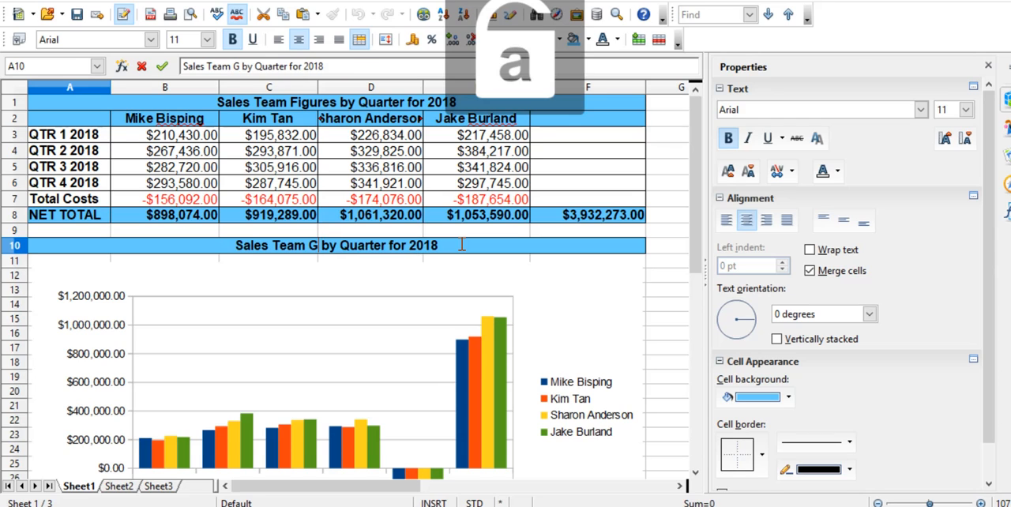
{"action": "type", "text": "raph"}
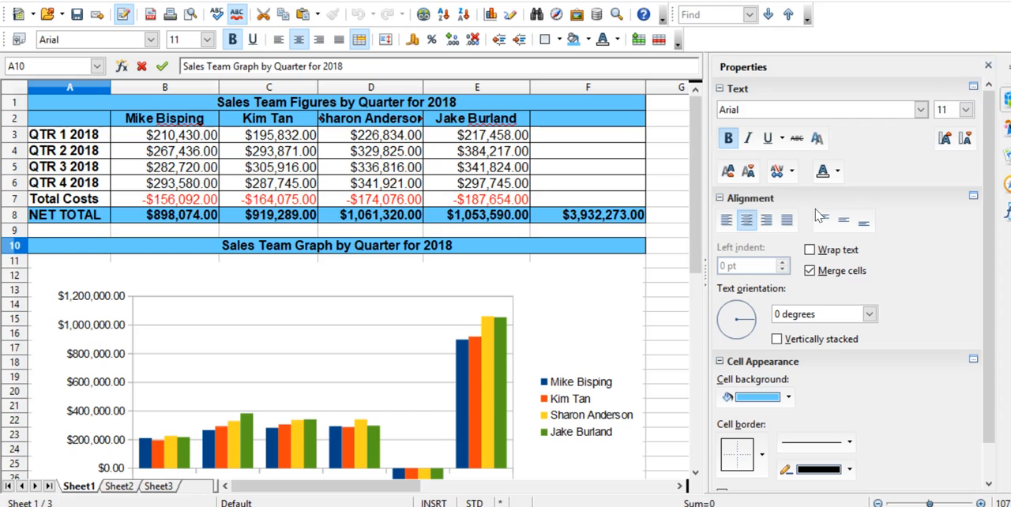
Hide the Properties sidebar, commit the heading in A10, and zoom the sheet out to 87%.
{"action": "left_click", "coordinate": [705, 273]}
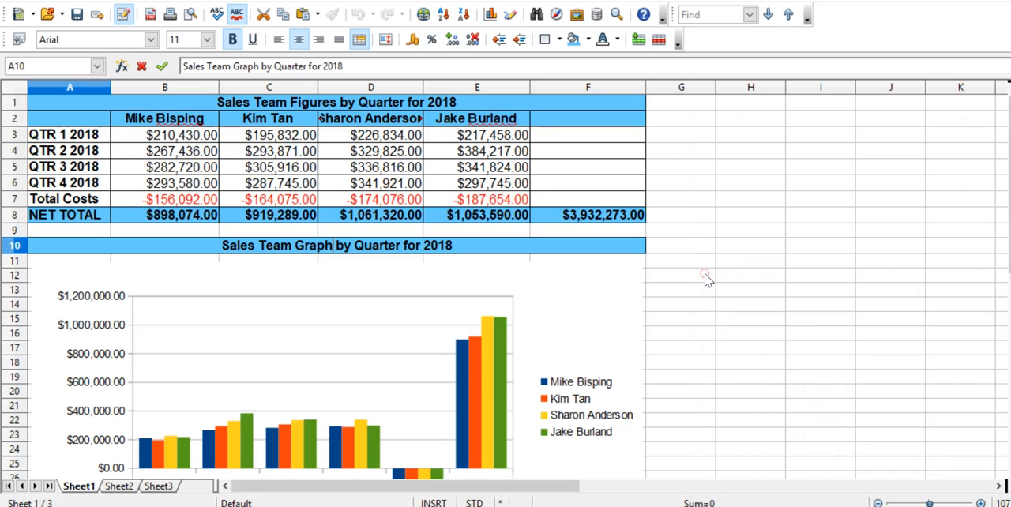
{"action": "left_click", "coordinate": [757, 276]}
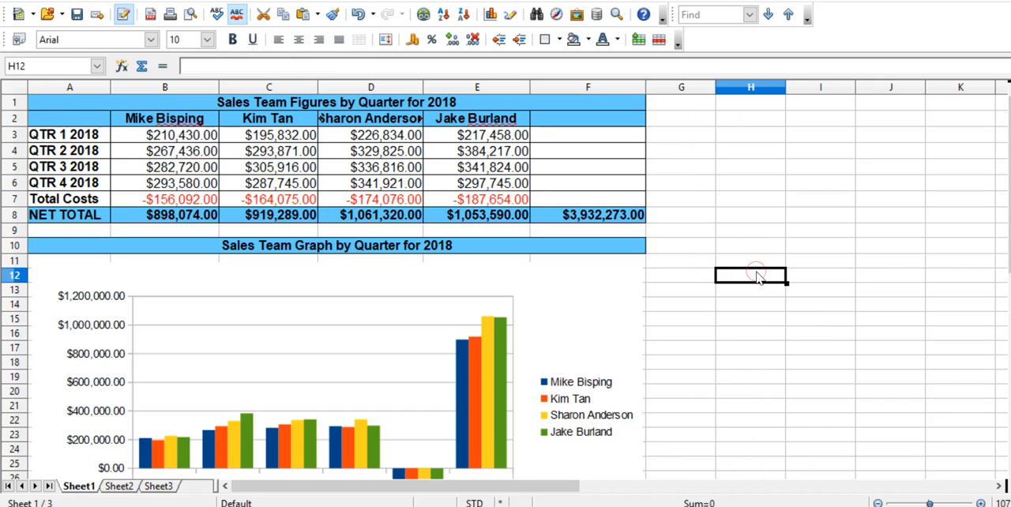
{"action": "left_click", "coordinate": [877, 502]}
{"action": "left_click", "coordinate": [877, 502]}
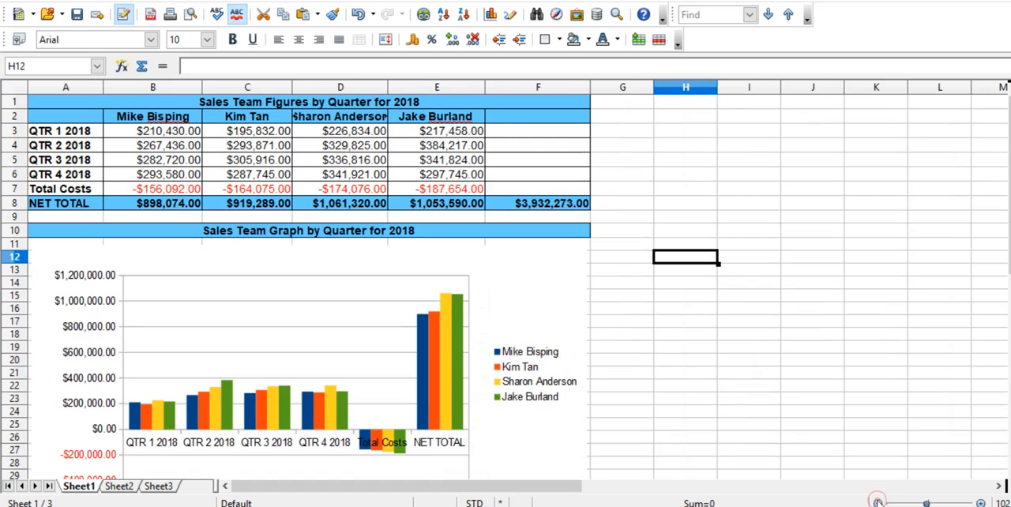
{"action": "left_click", "coordinate": [877, 502]}
{"action": "left_click", "coordinate": [878, 503]}
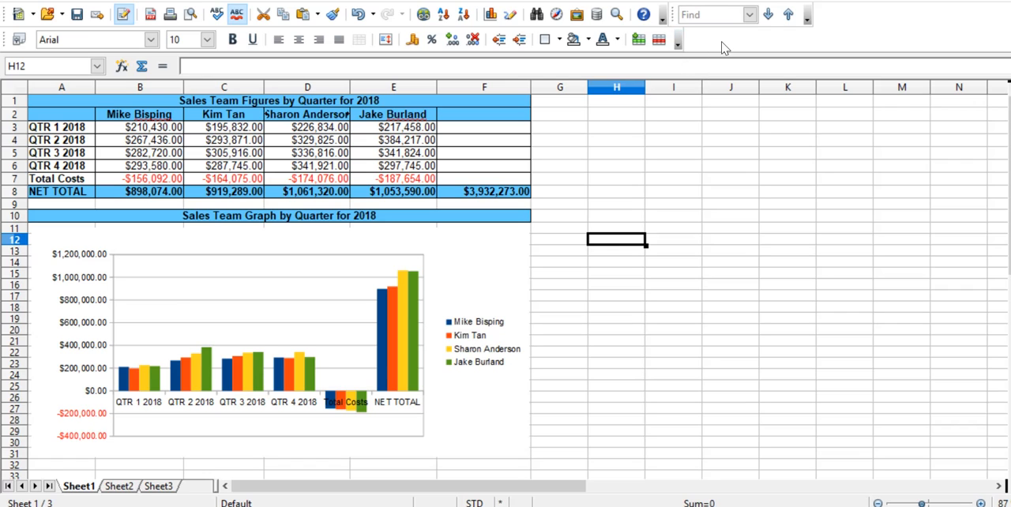
Customize the Formatting toolbar to show the Italic and Double Underline commands.
{"action": "left_click", "coordinate": [676, 45]}
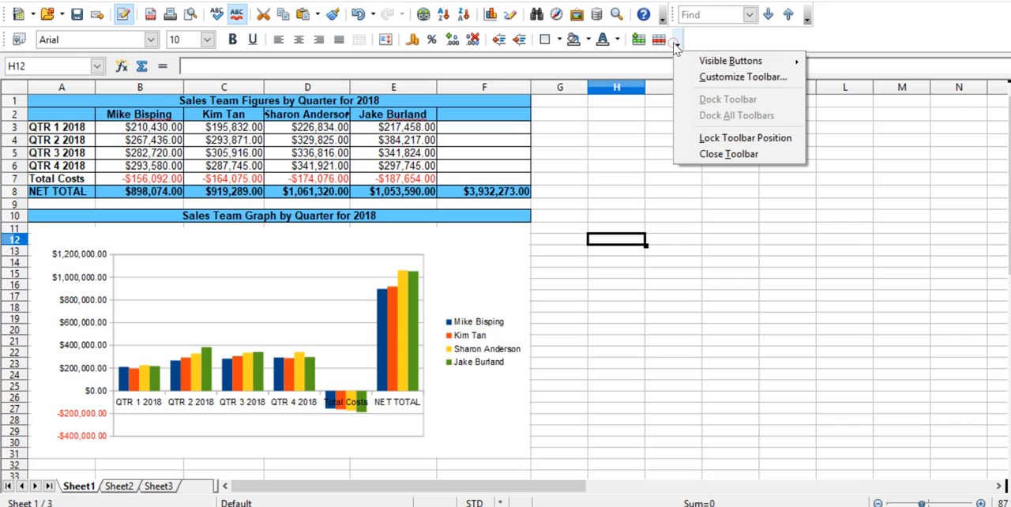
{"action": "left_click", "coordinate": [724, 77]}
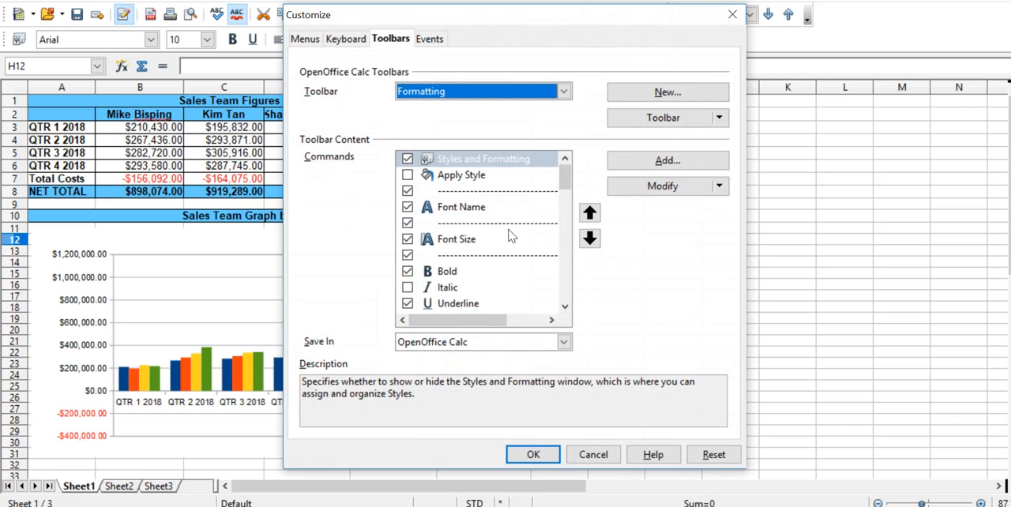
{"action": "left_click_drag", "start_coordinate": [562, 174], "coordinate": [562, 190]}
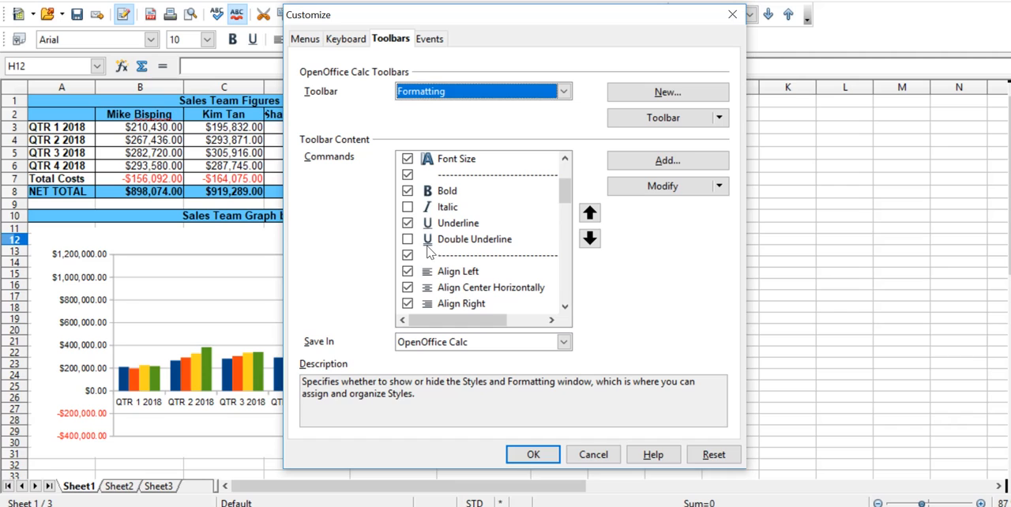
{"action": "left_click", "coordinate": [407, 207]}
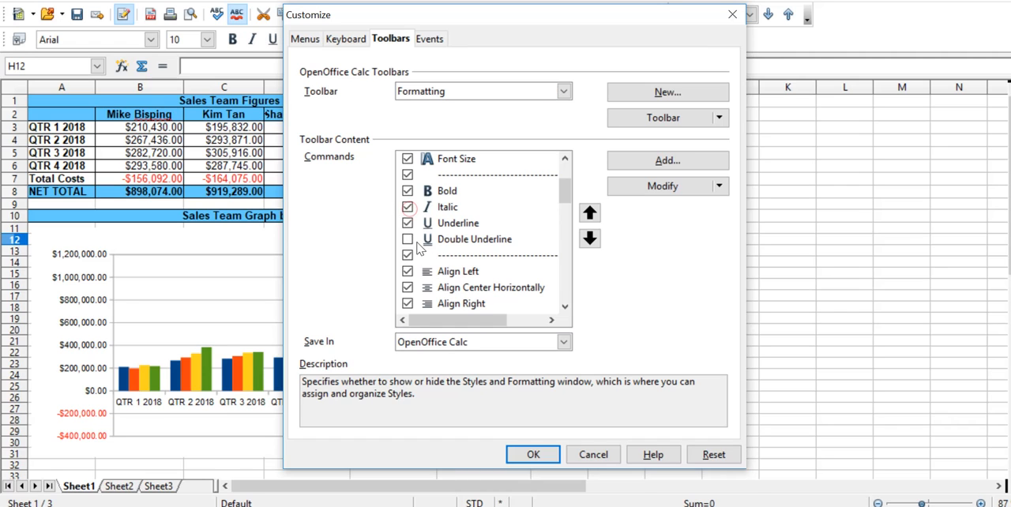
{"action": "left_click_drag", "start_coordinate": [566, 197], "coordinate": [575, 247]}
{"action": "left_click", "coordinate": [535, 455]}
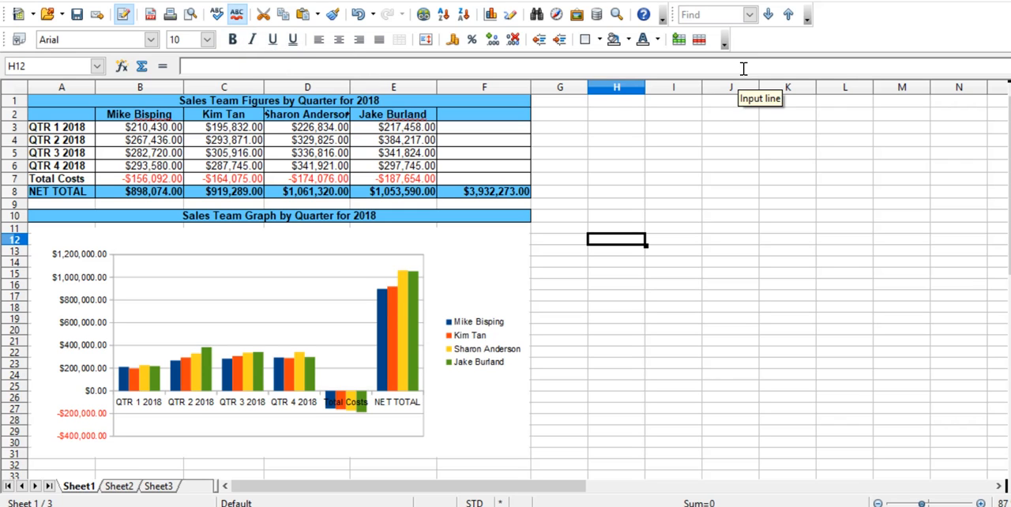
Customize the Formatting toolbar again to hide the Italic and Double Underline commands.
{"action": "left_click", "coordinate": [724, 43]}
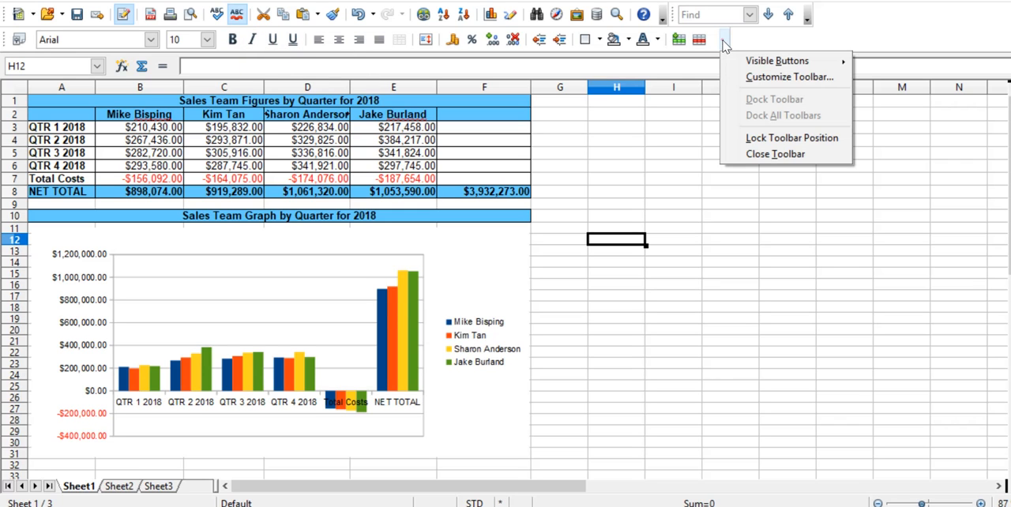
{"action": "left_click", "coordinate": [760, 81]}
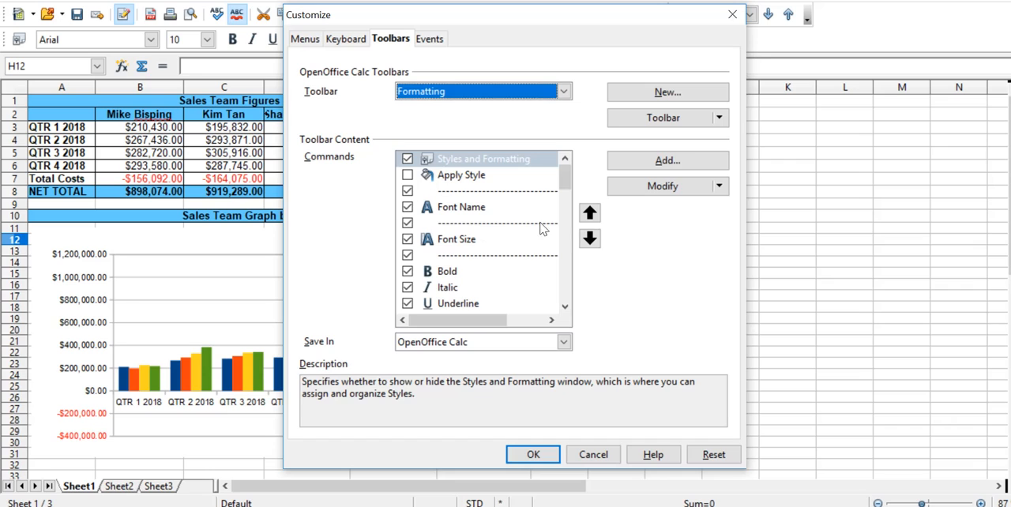
{"action": "left_click_drag", "start_coordinate": [561, 181], "coordinate": [563, 193]}
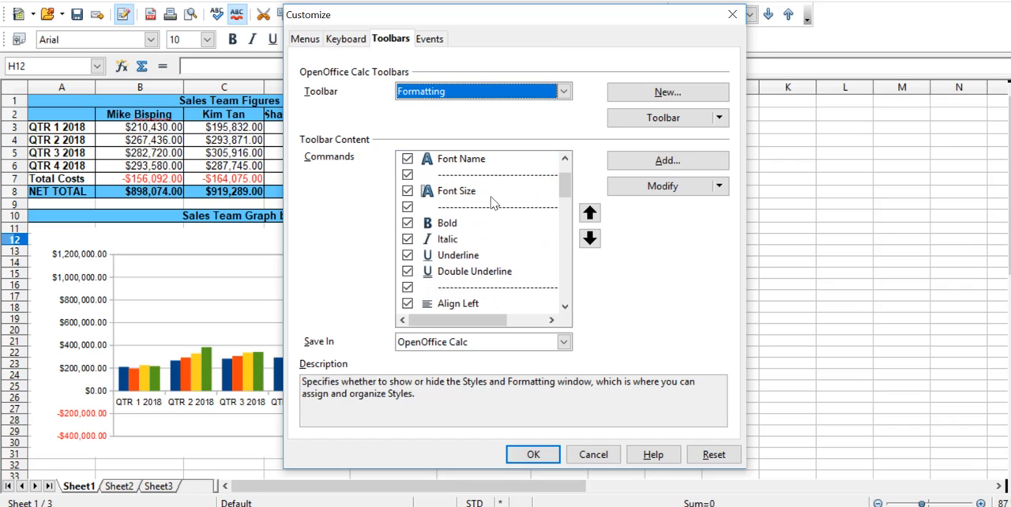
{"action": "left_click", "coordinate": [407, 238]}
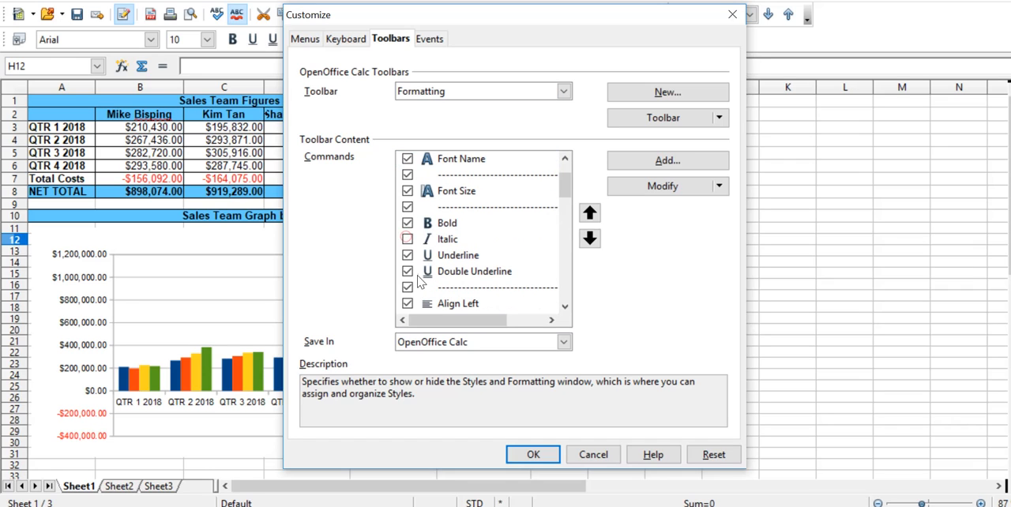
{"action": "left_click", "coordinate": [407, 271]}
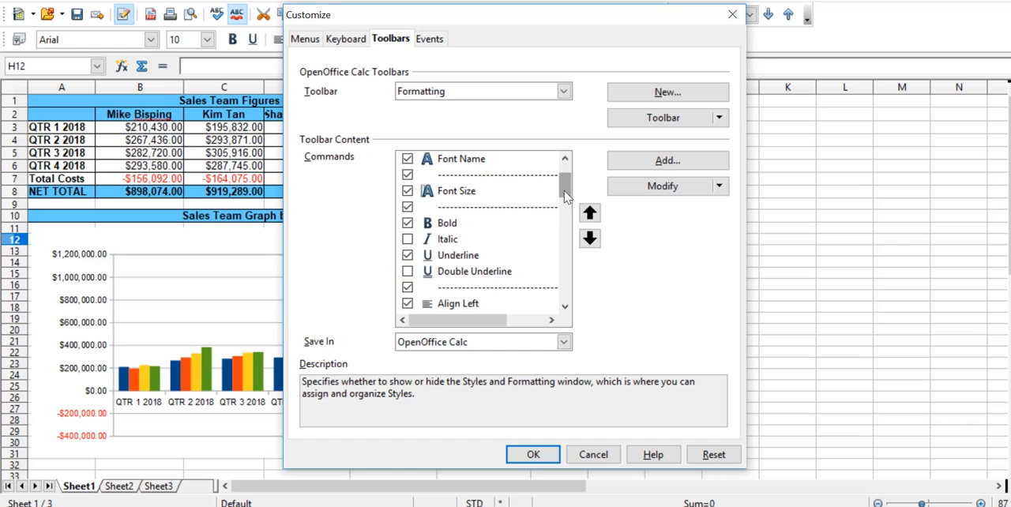
{"action": "left_click_drag", "start_coordinate": [563, 188], "coordinate": [572, 304]}
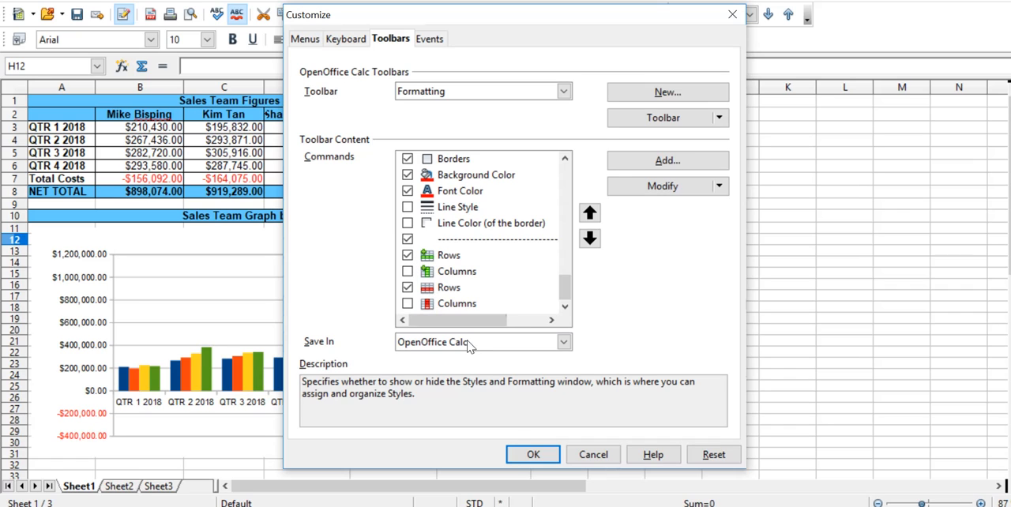
{"action": "left_click", "coordinate": [534, 455]}
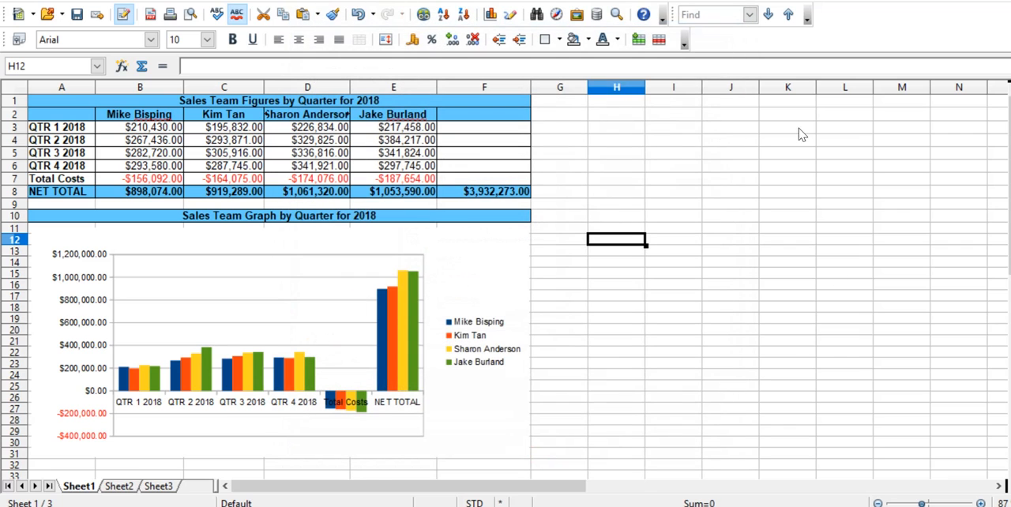
{"action": "left_click", "coordinate": [750, 66]}
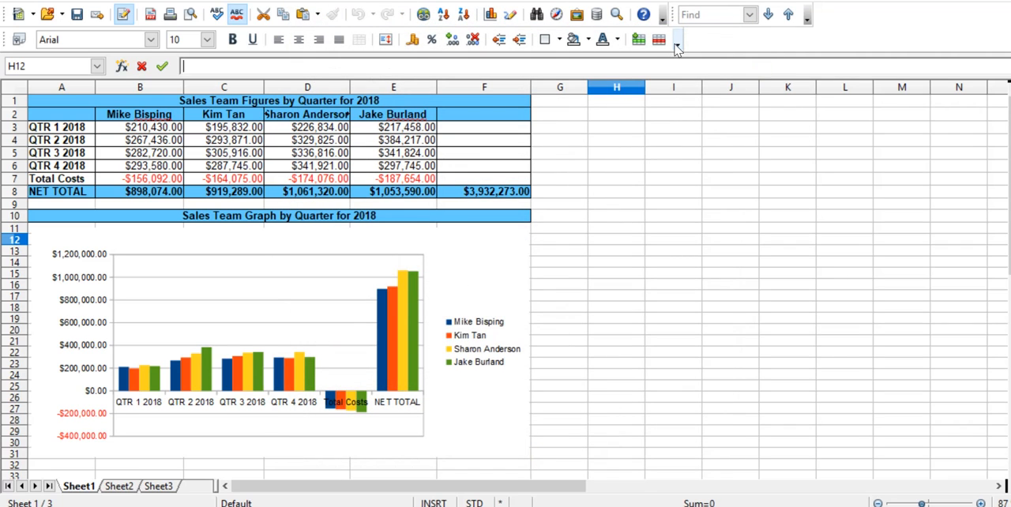